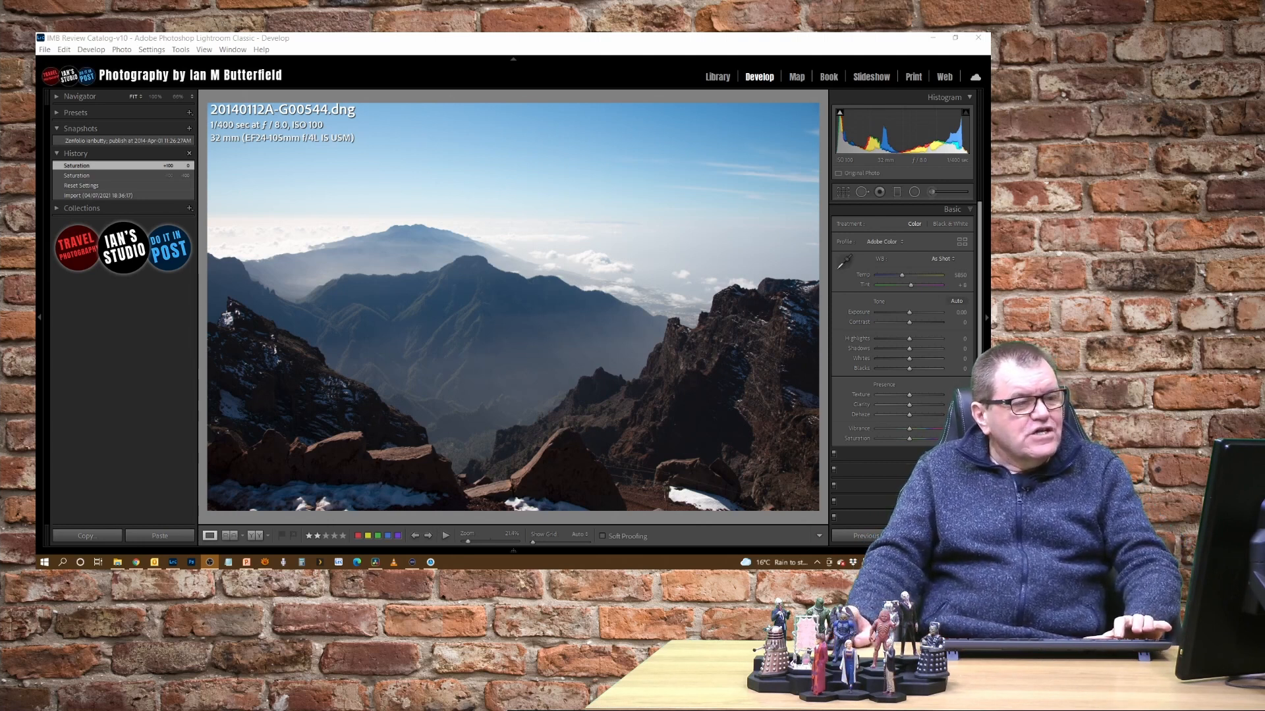
Step: Examine the photo's details in the Library module using the 1. IMB Basic Metadata view
left_click(638, 41)
key("e")
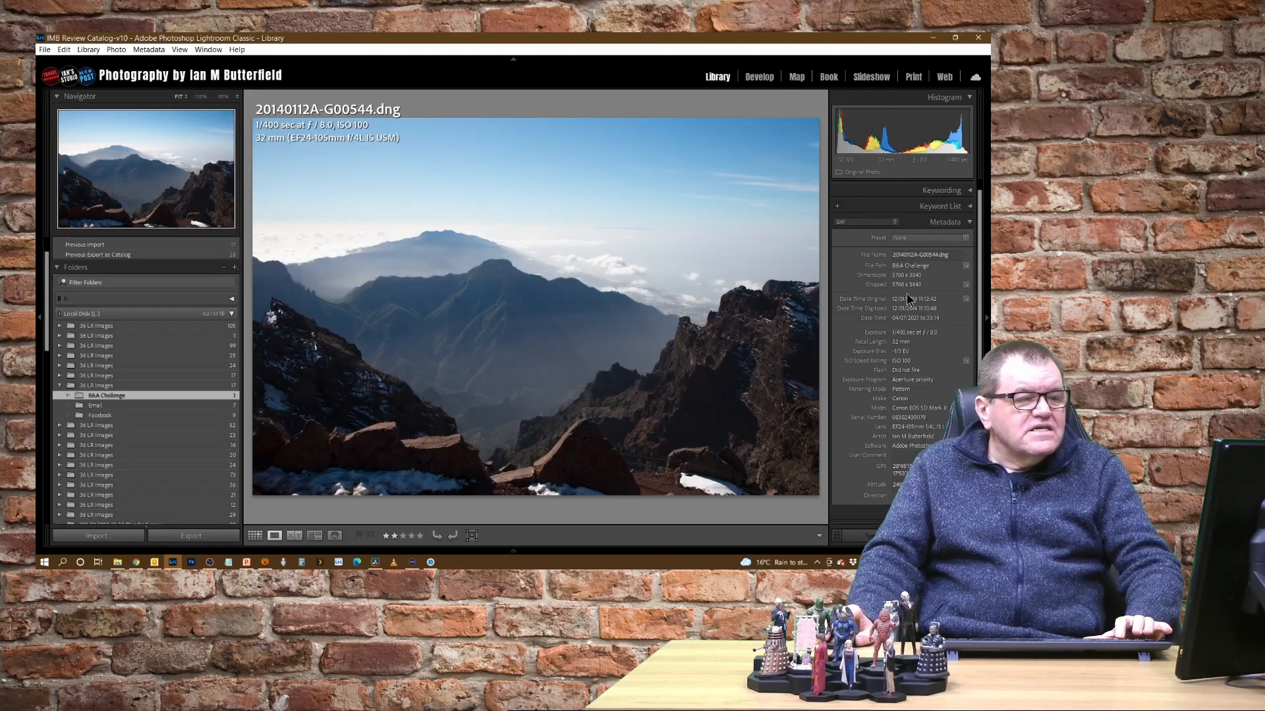
left_click(914, 237)
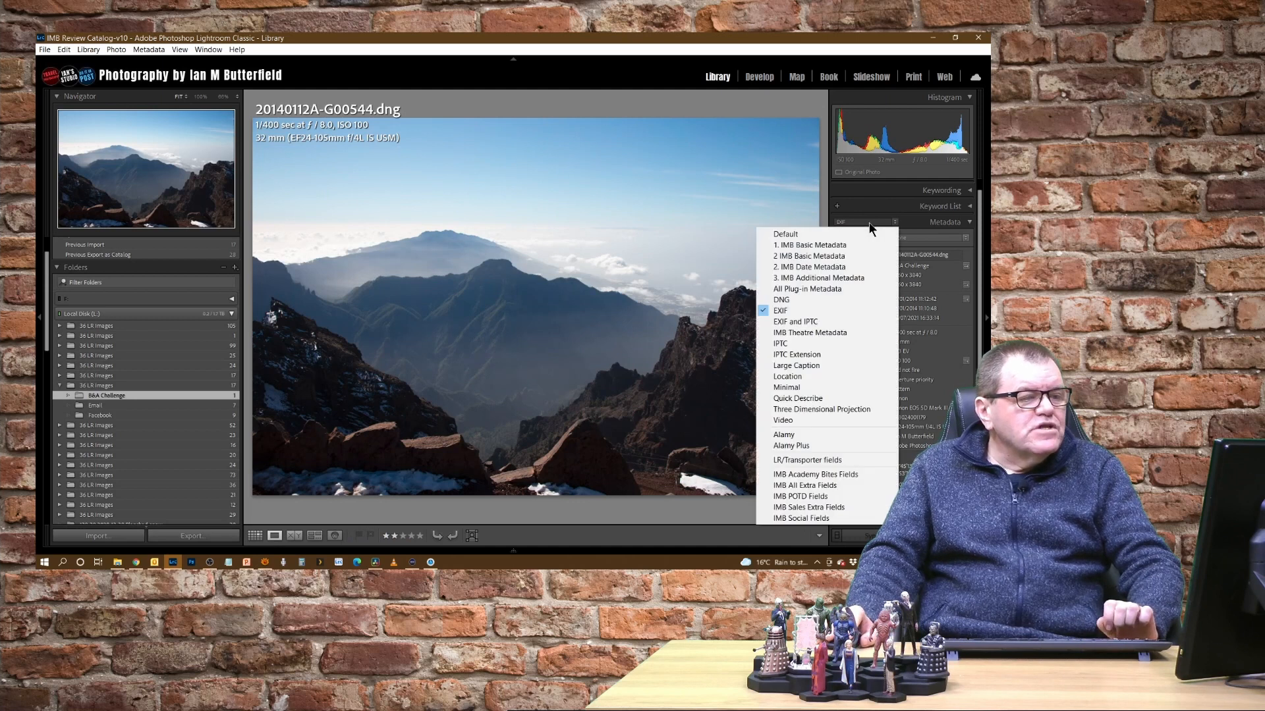
left_click(854, 246)
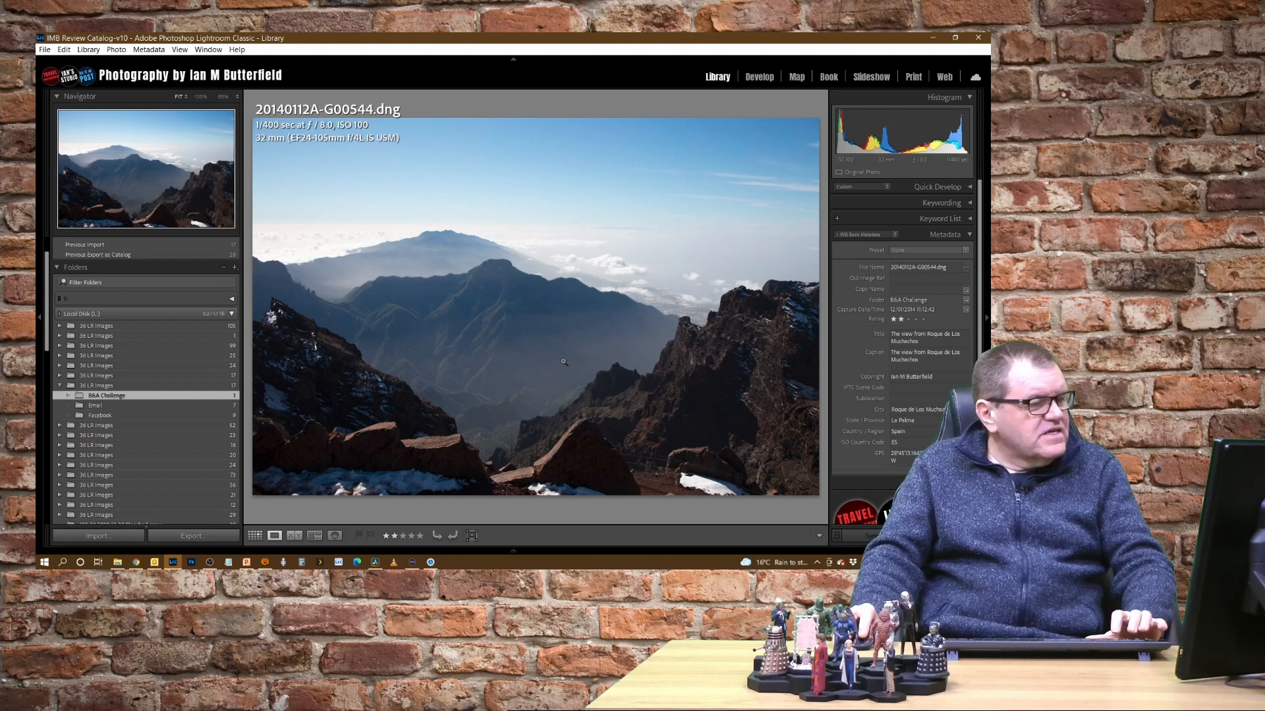
Step: Return to the Develop module, set Shadows to +28, and try a slight Contrast change before resetting Contrast to 0
key("d")
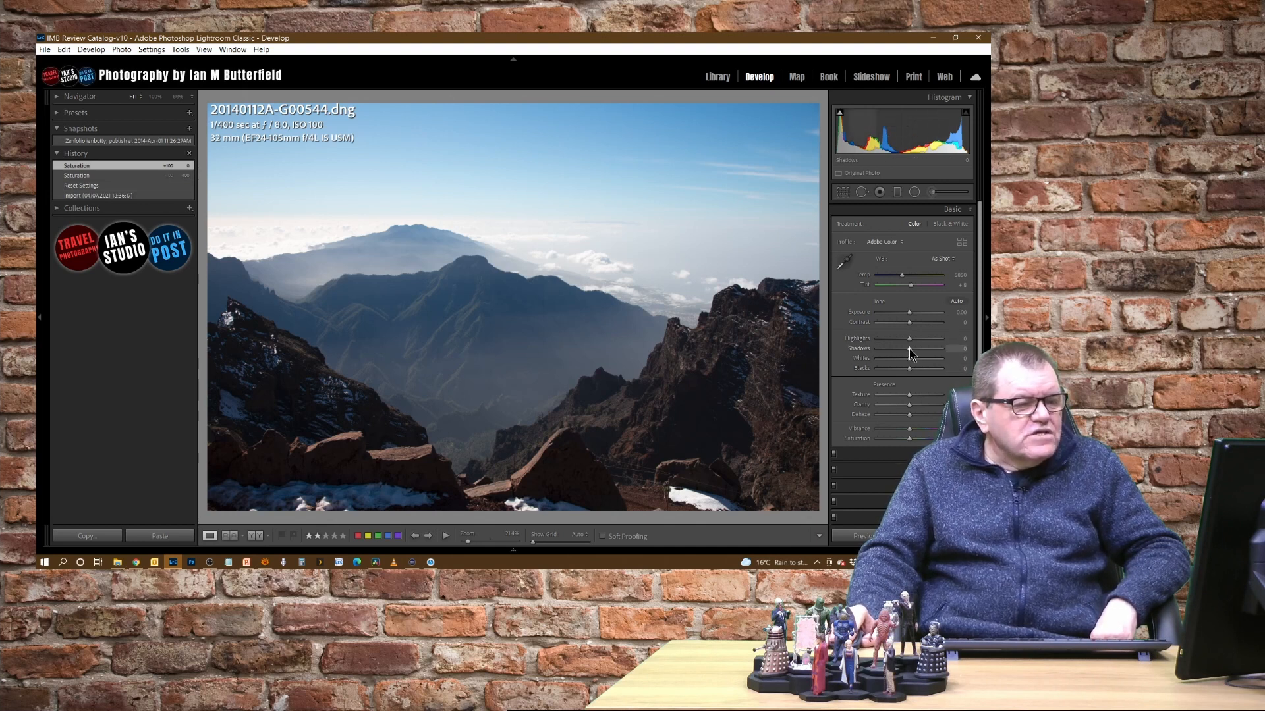
left_click_drag(909, 348, 921, 353)
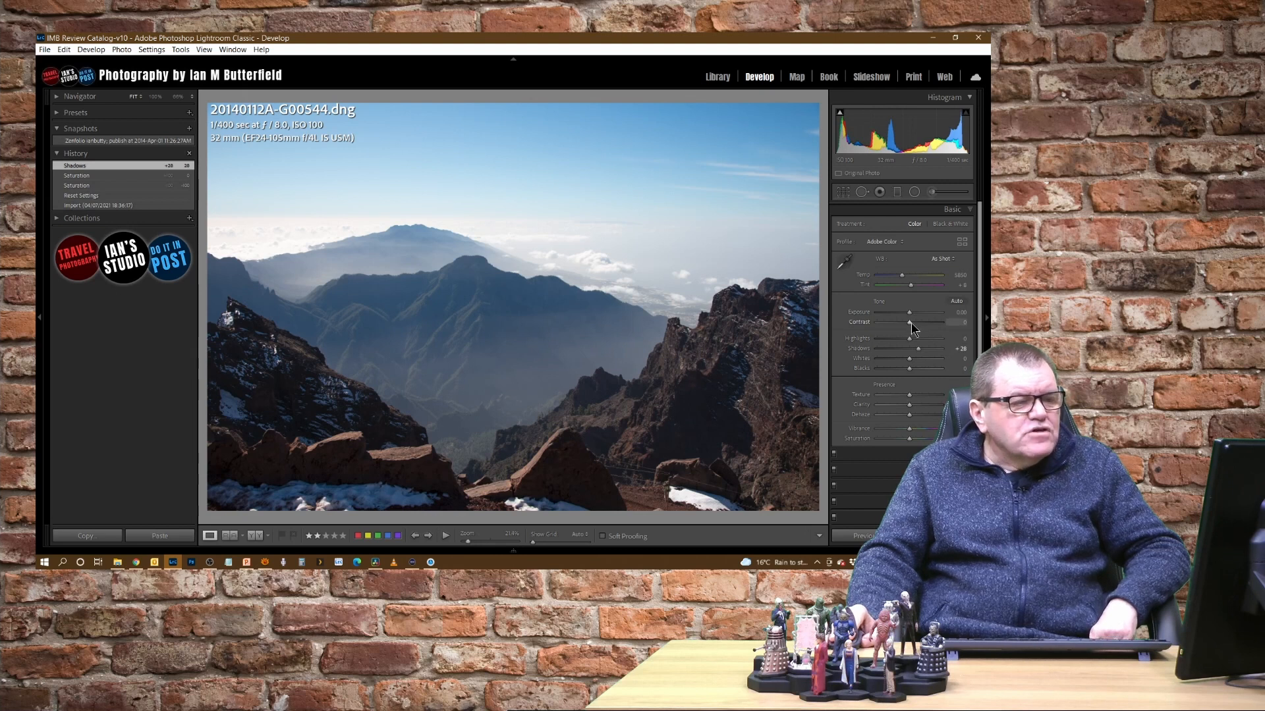
left_click_drag(909, 322, 912, 328)
double_click(868, 323)
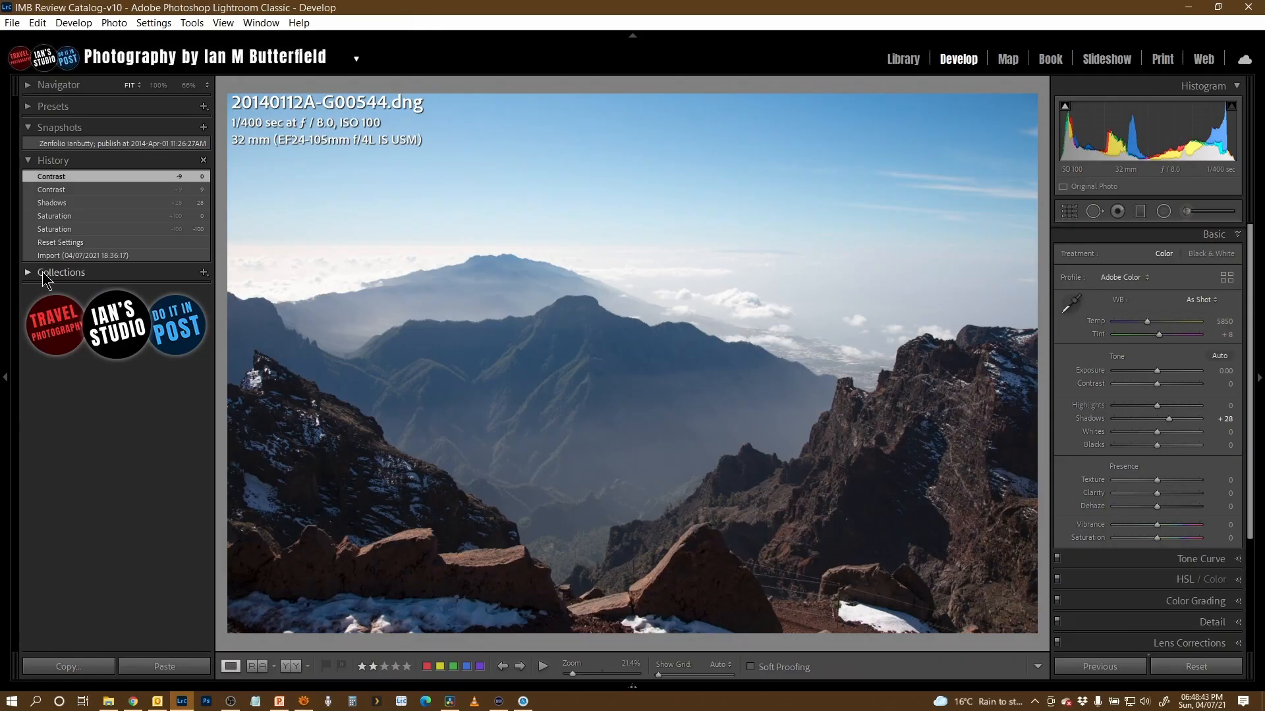
Step: Save the current edit as a snapshot named Colour
left_click(204, 127)
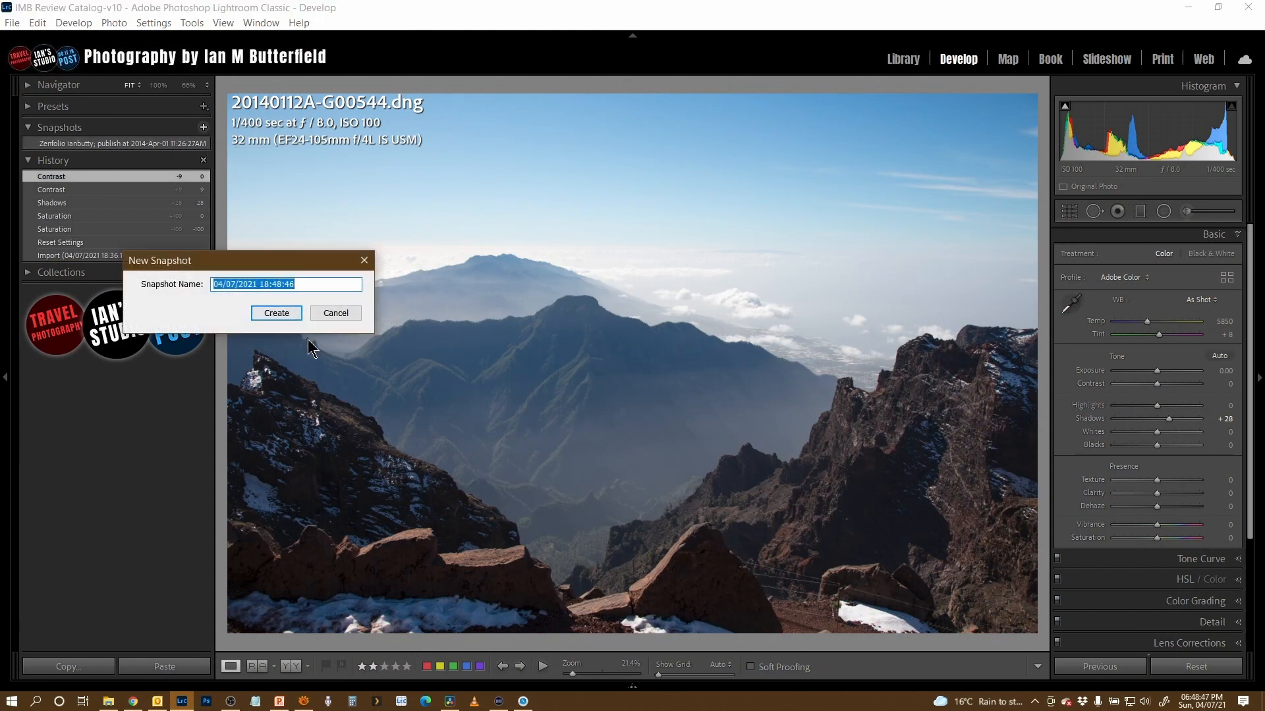
type("Colour")
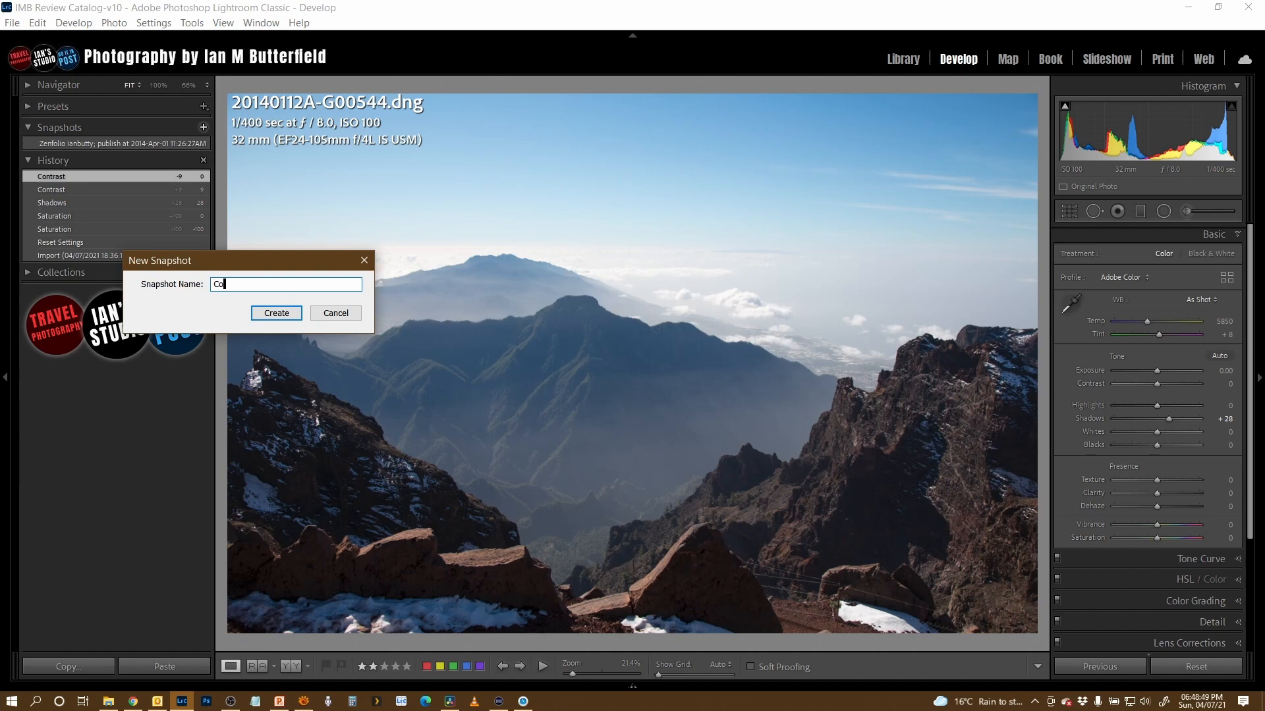
left_click(263, 317)
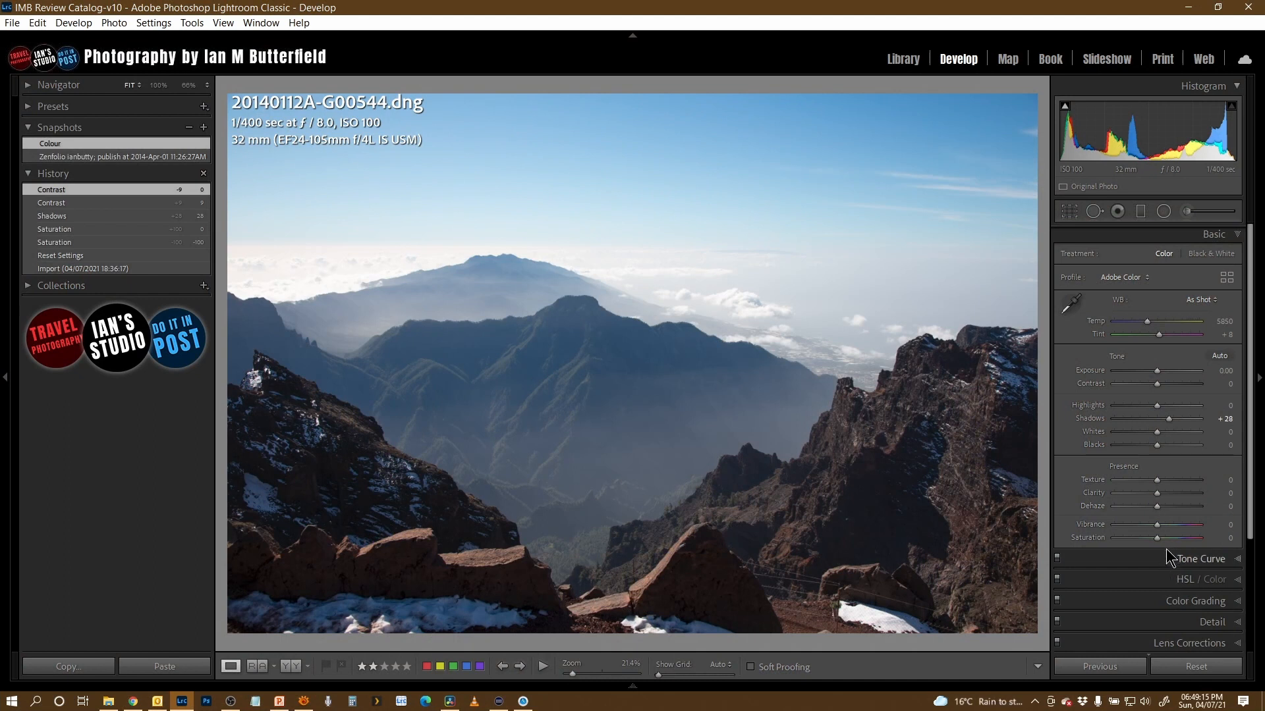
Step: Desaturate the photo with Saturation at -100 and save the result as a snapshot named Desaturated
left_click_drag(1157, 539, 1038, 541)
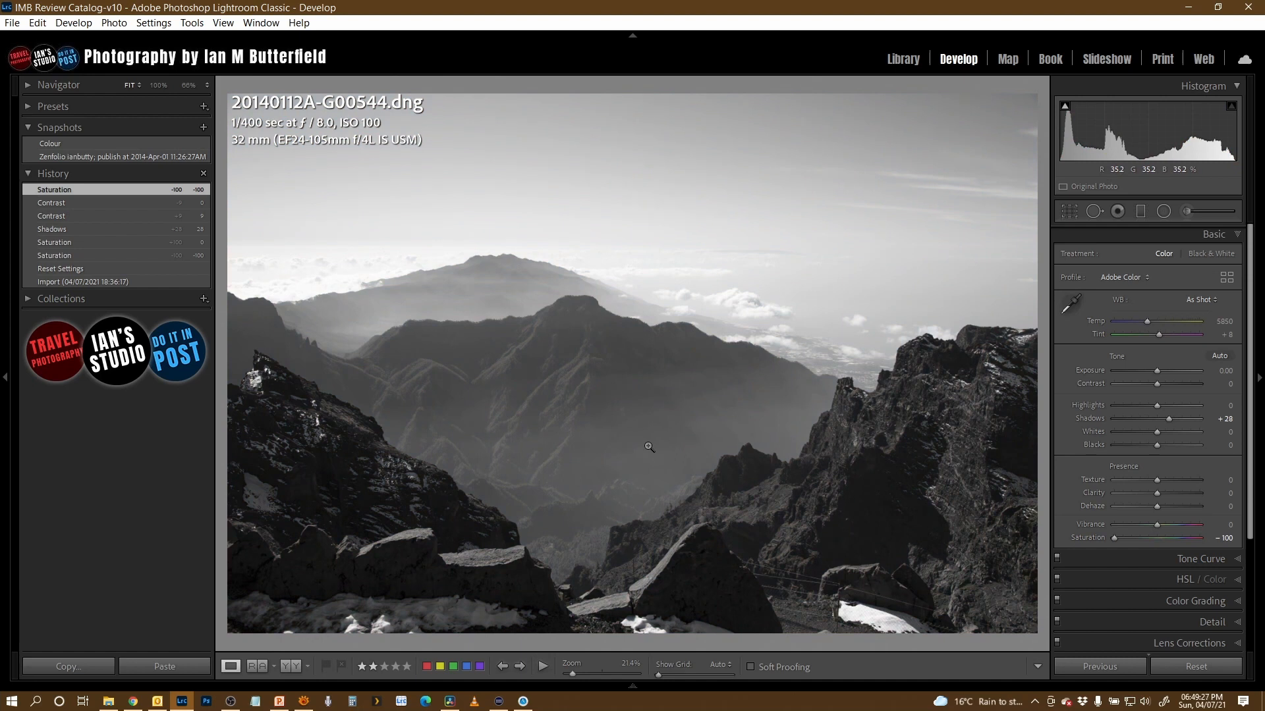
left_click(204, 129)
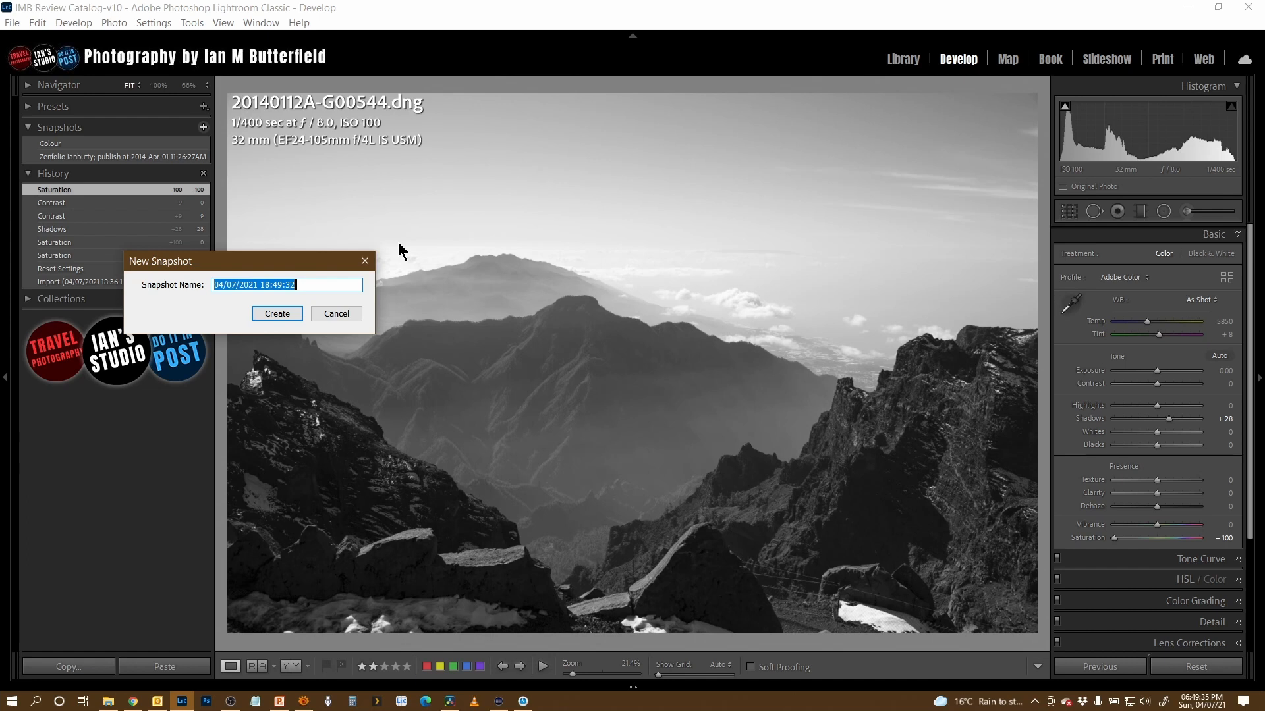
type("DE")
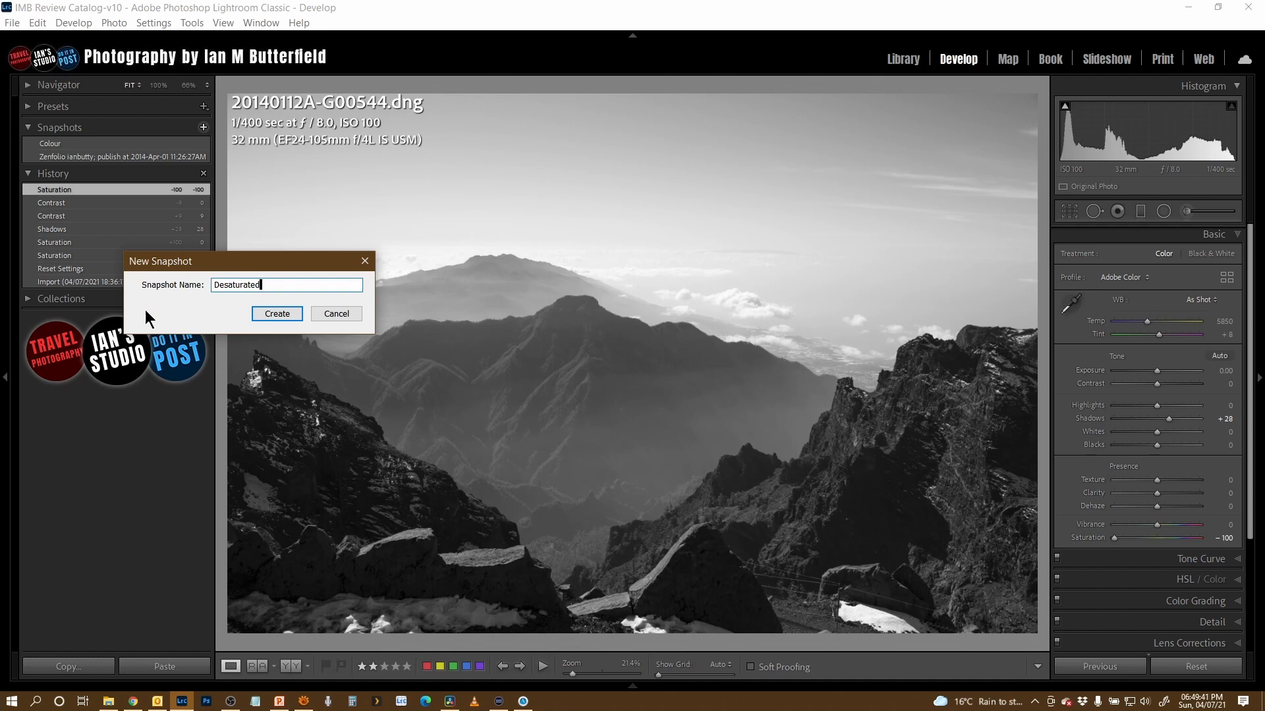
left_click(283, 315)
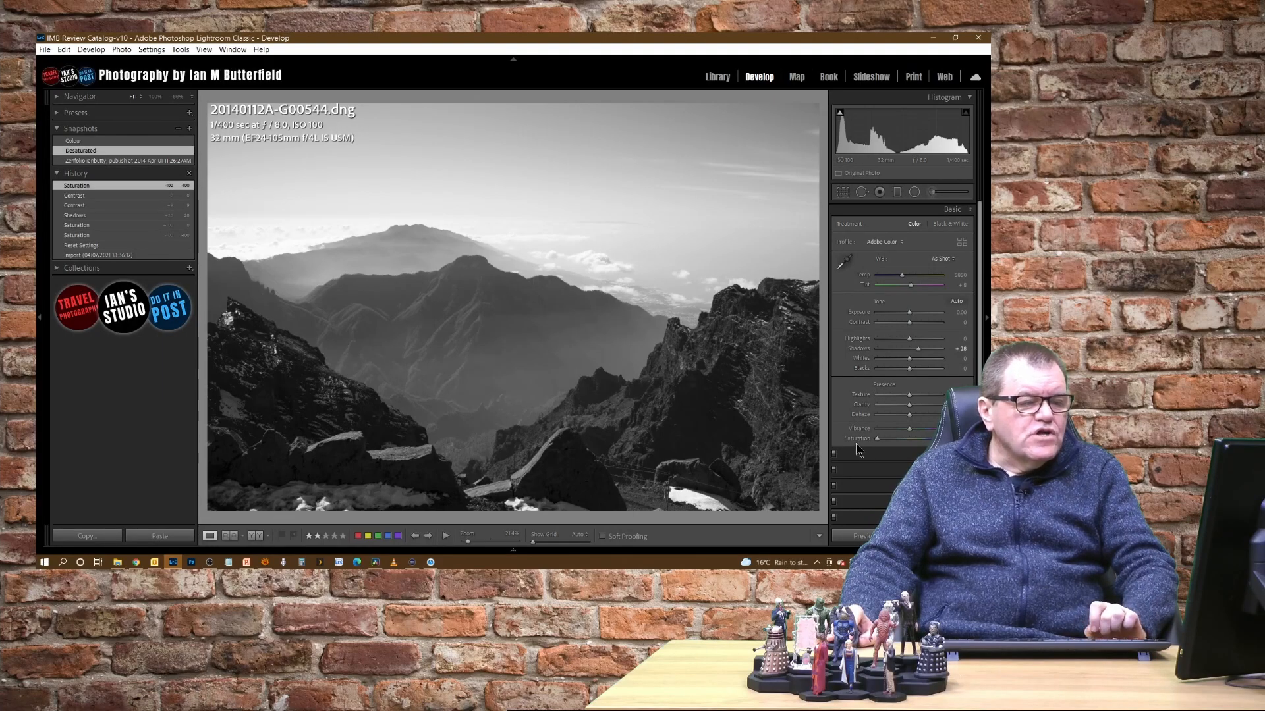
Step: Reset Saturation to 0 and change the photo's treatment to Black & White
double_click(858, 439)
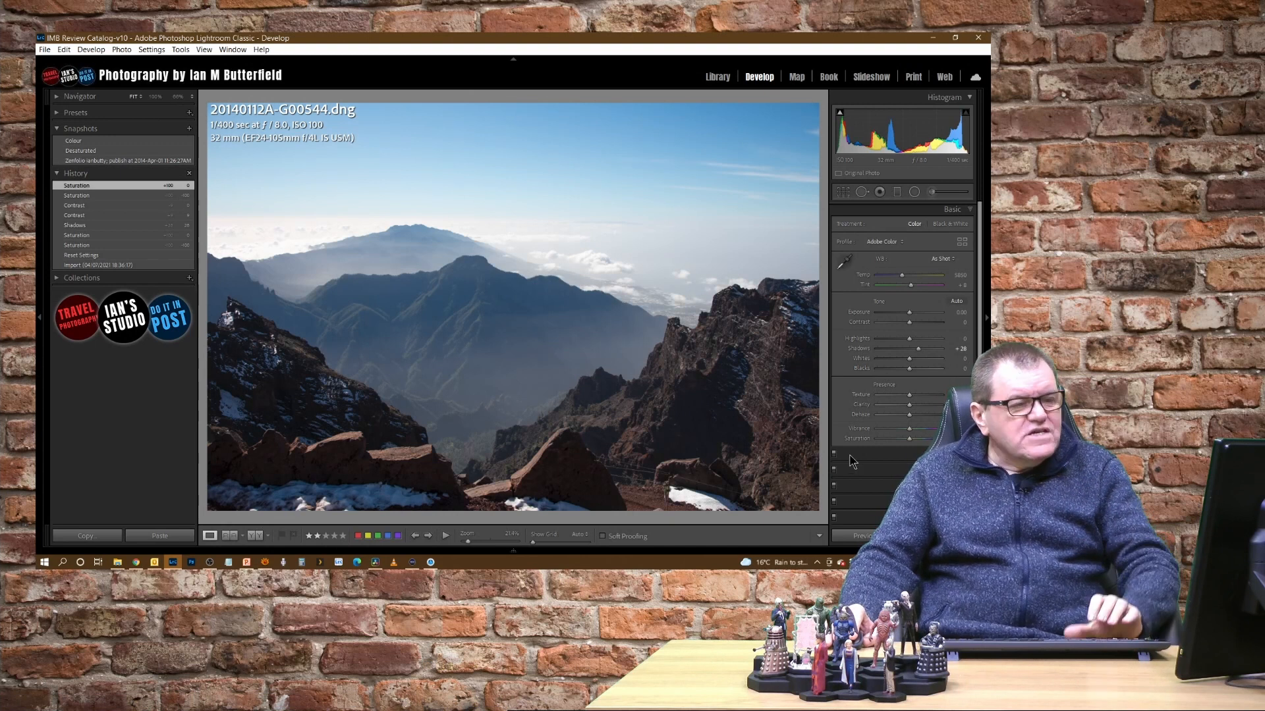
left_click(946, 225)
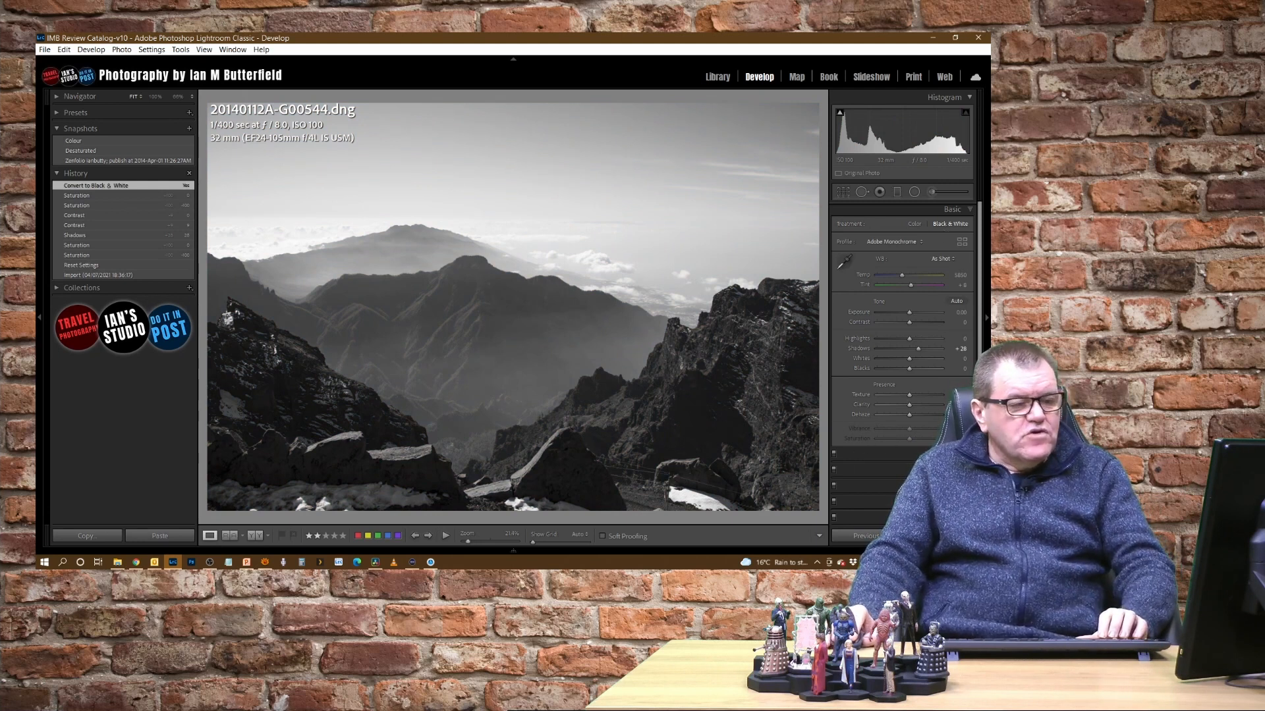
Step: Adjust the Black & White Mix to Orange +94, Blue -43 and Aqua -97
left_click(947, 470)
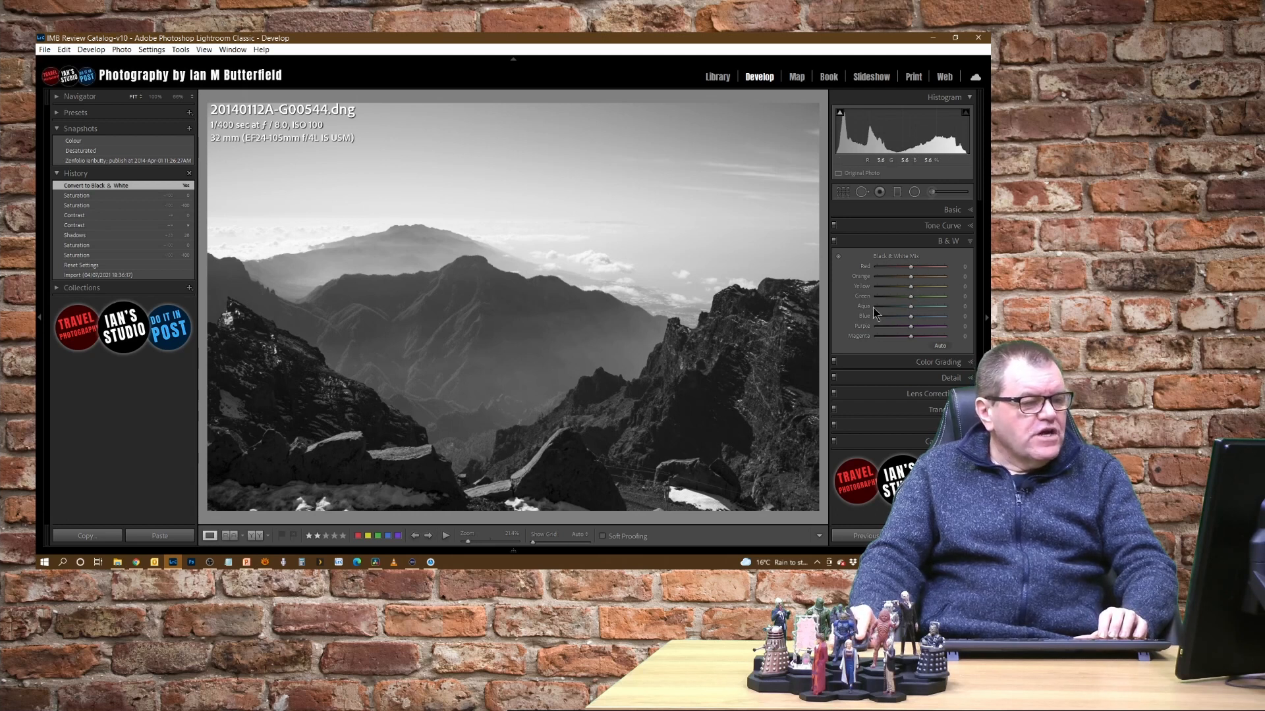
left_click_drag(912, 277, 883, 312)
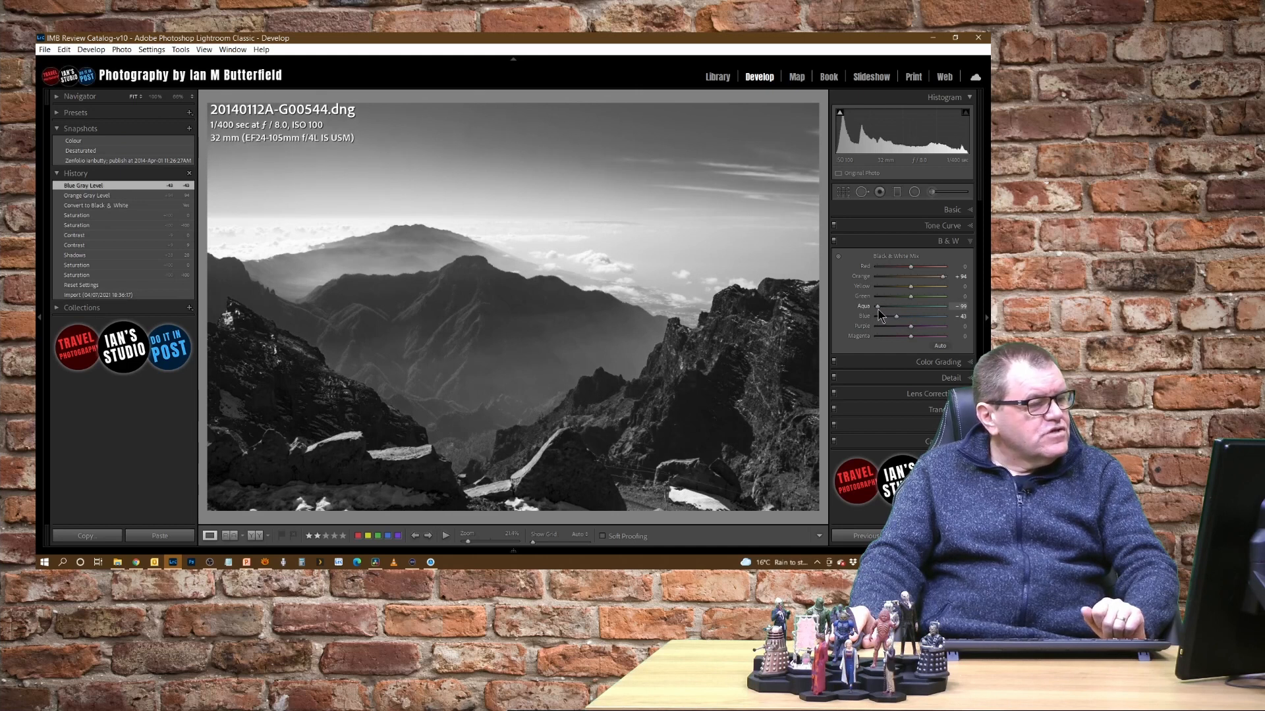
left_click_drag(878, 308, 878, 308)
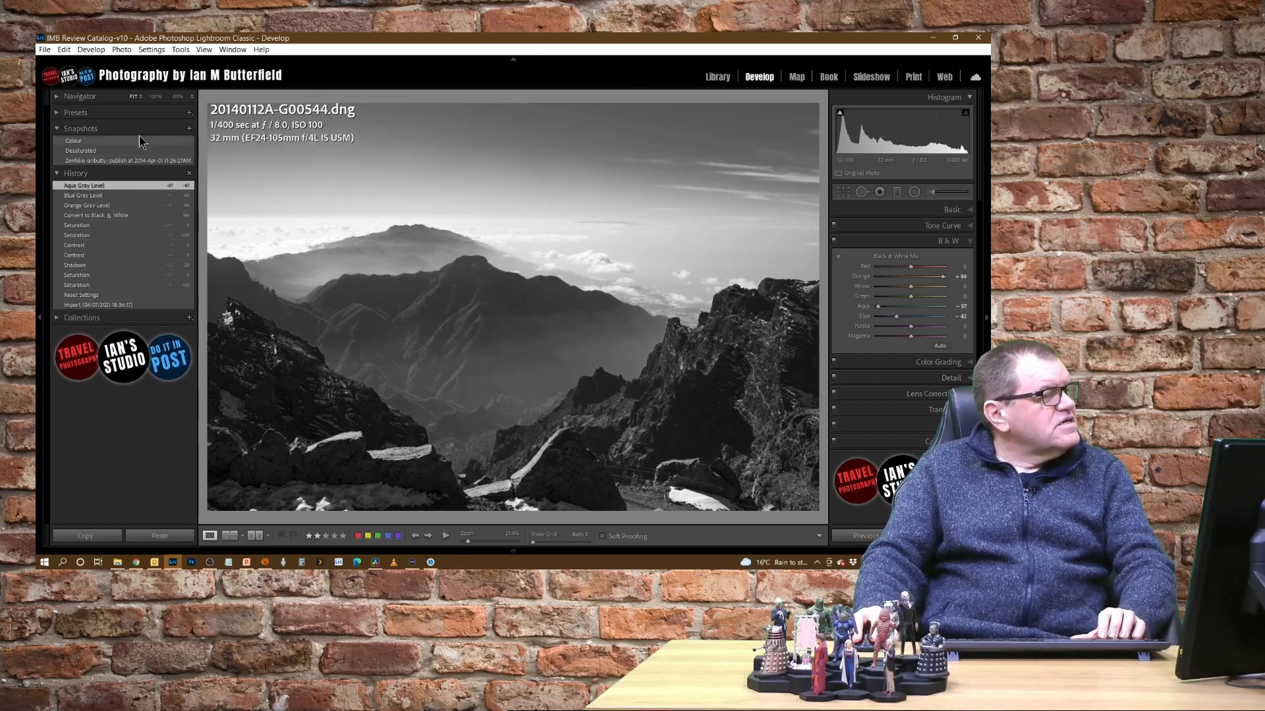
Step: Save the black and white conversion as a snapshot named B&W Sliders
left_click(190, 129)
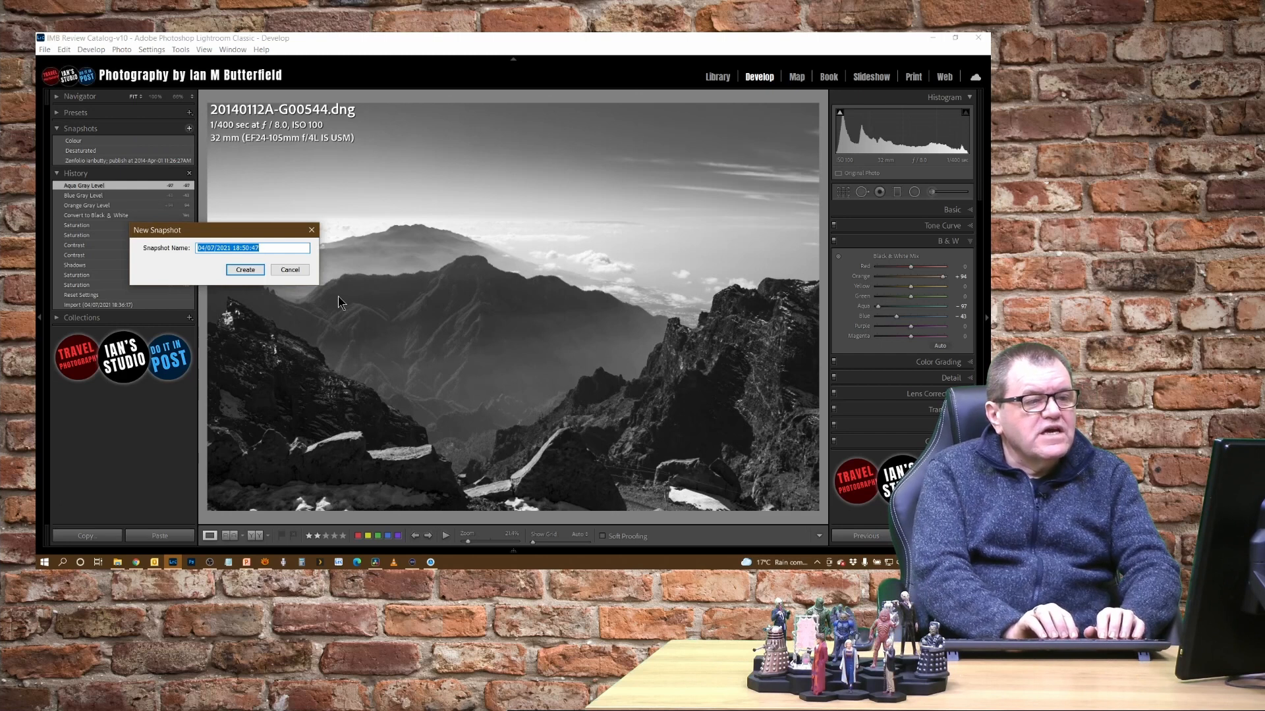
type("B")
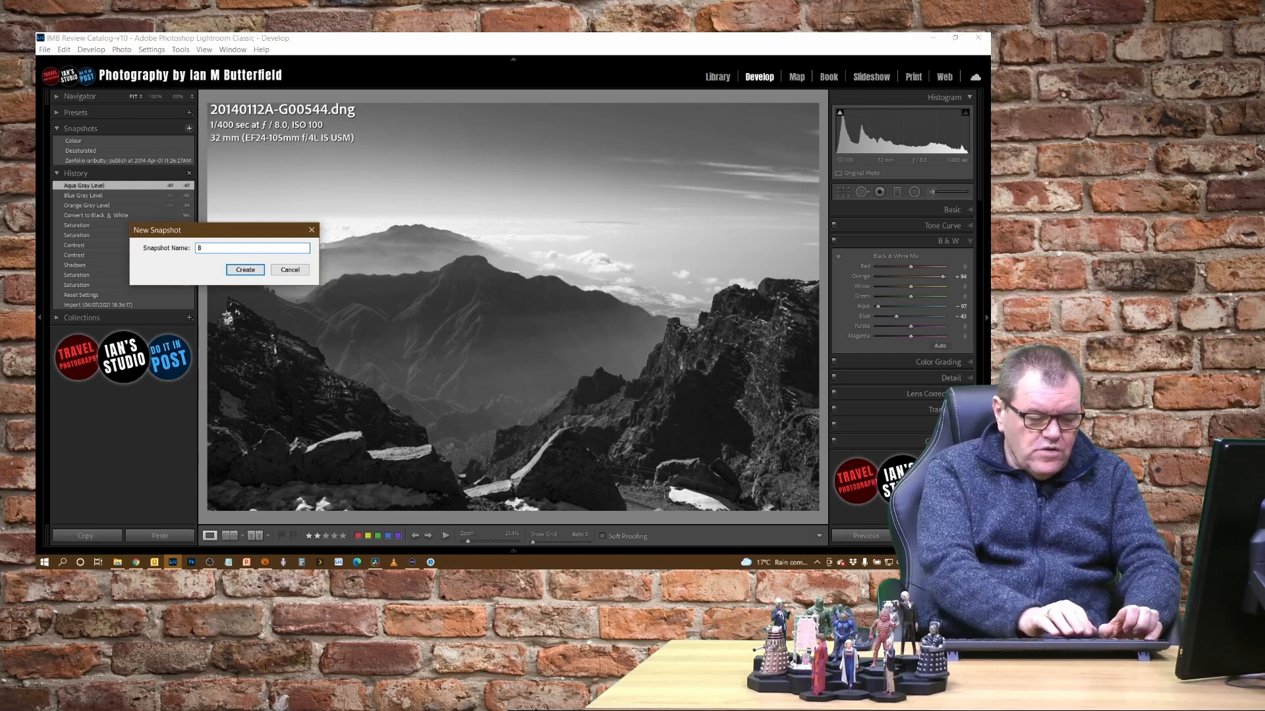
type("&W Sliders")
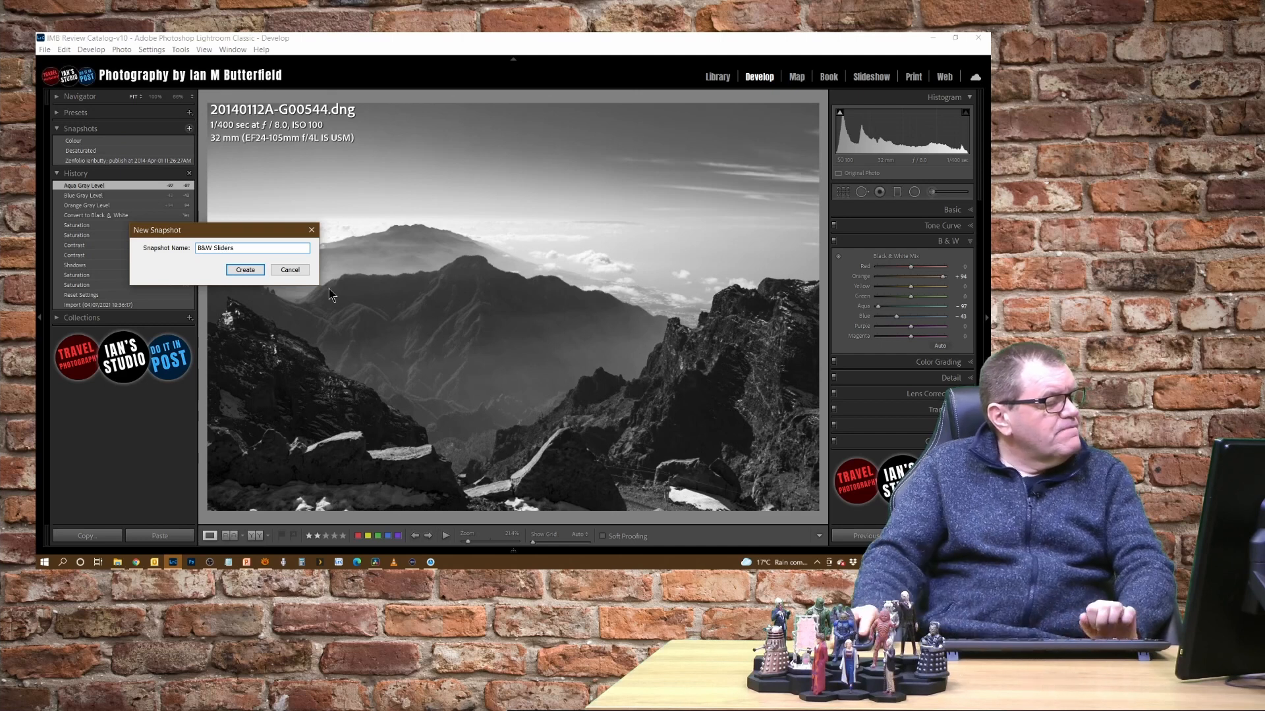
left_click(244, 269)
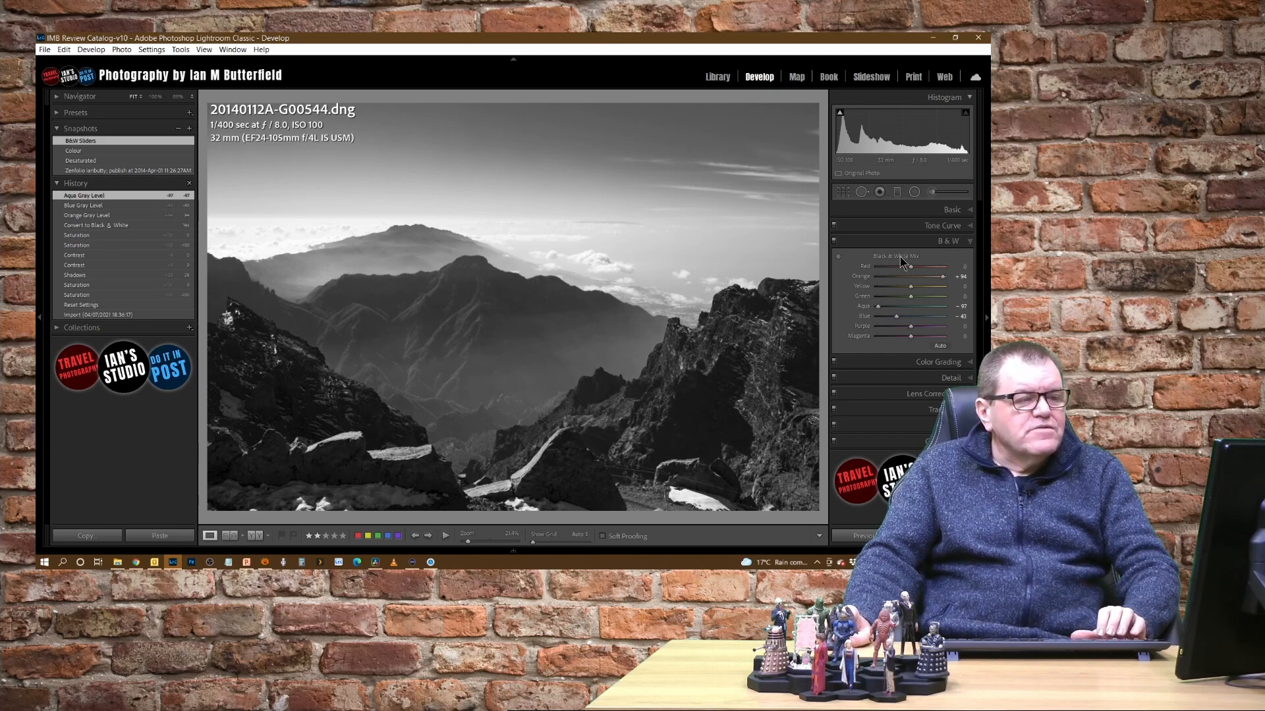
Step: Reset the Black & White Mix to zero and return the photo's treatment to Color
key("ctrl+shift+r")
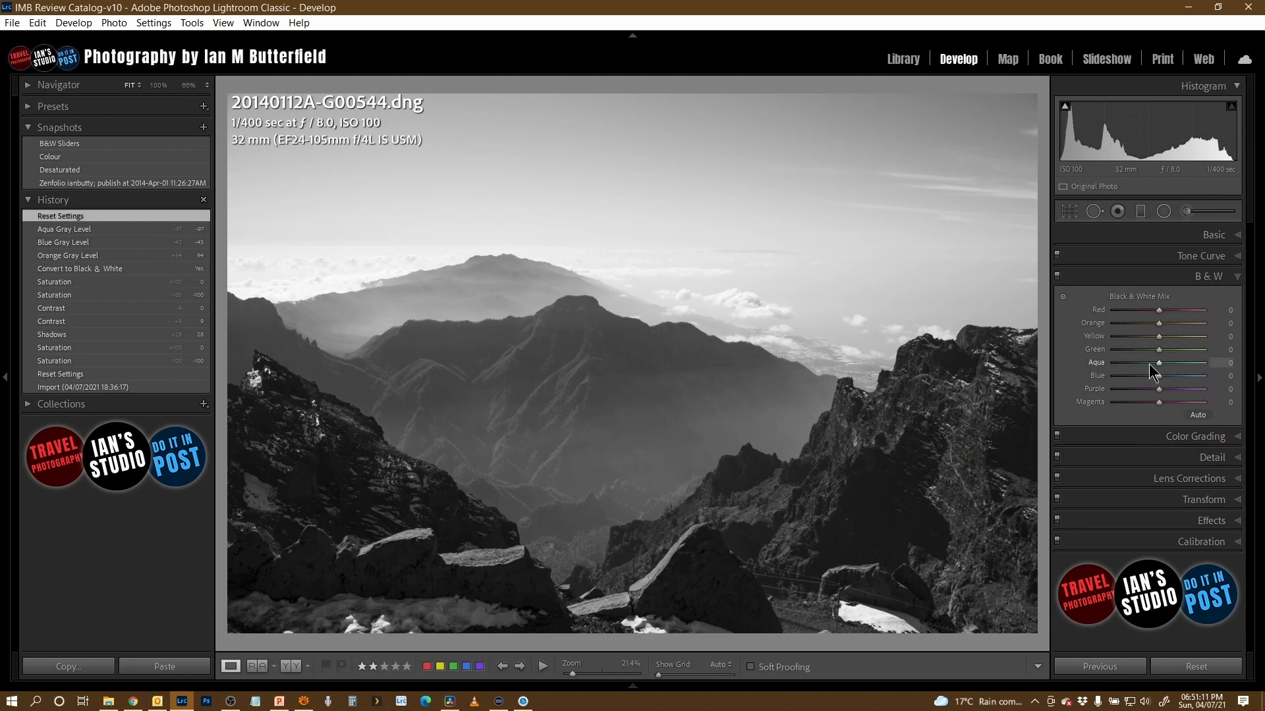
left_click(1219, 237)
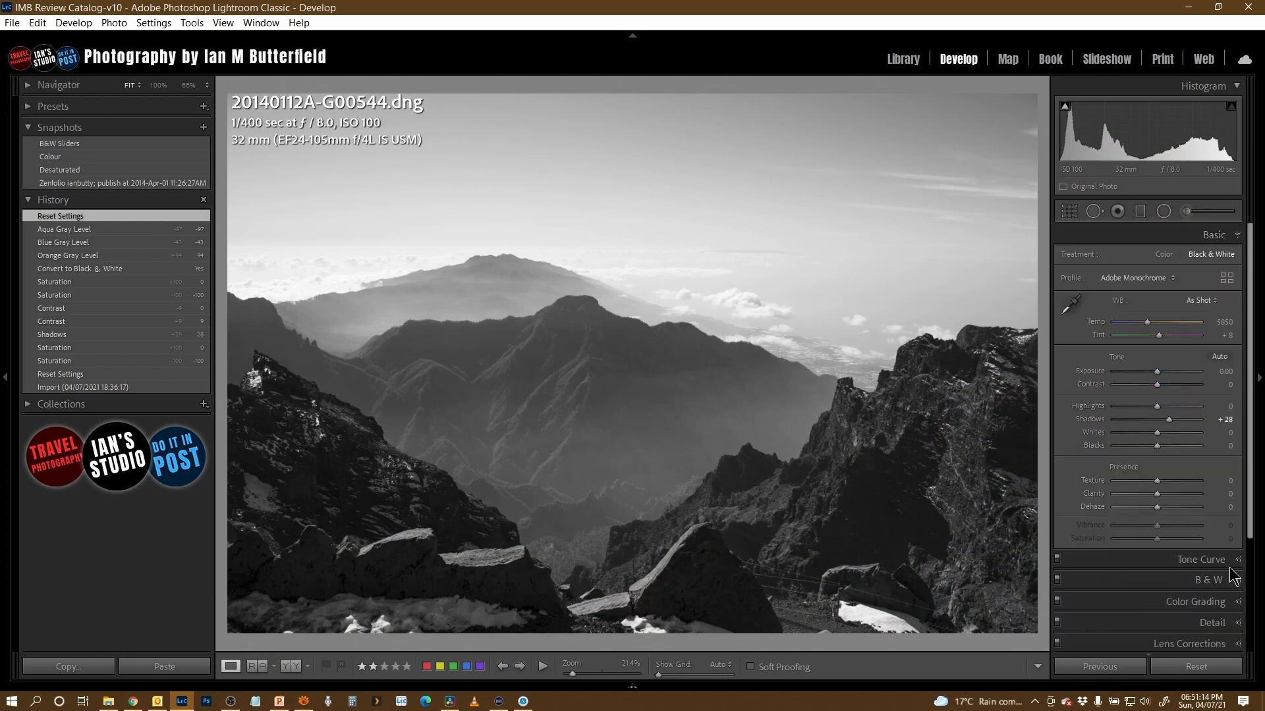
left_click(1164, 256)
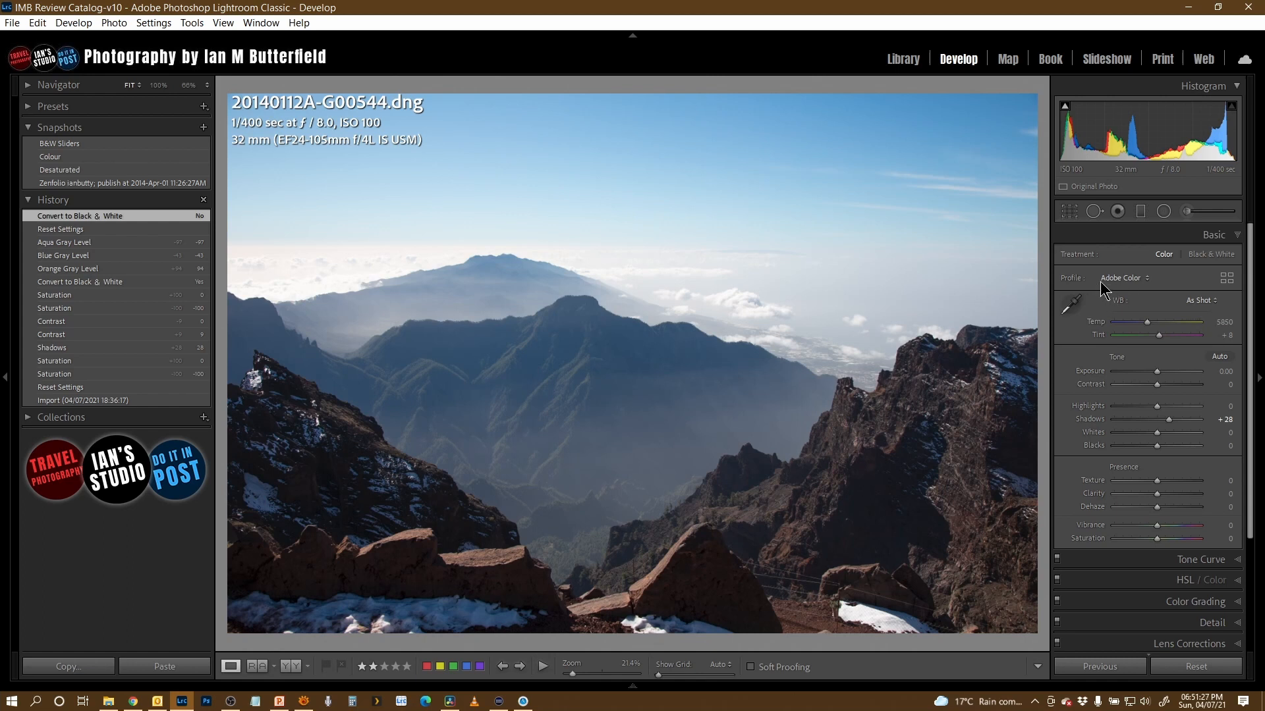
Step: Preview the B&W creative profiles on the photo, apply B&W 07, and close the profile browser
left_click(1224, 280)
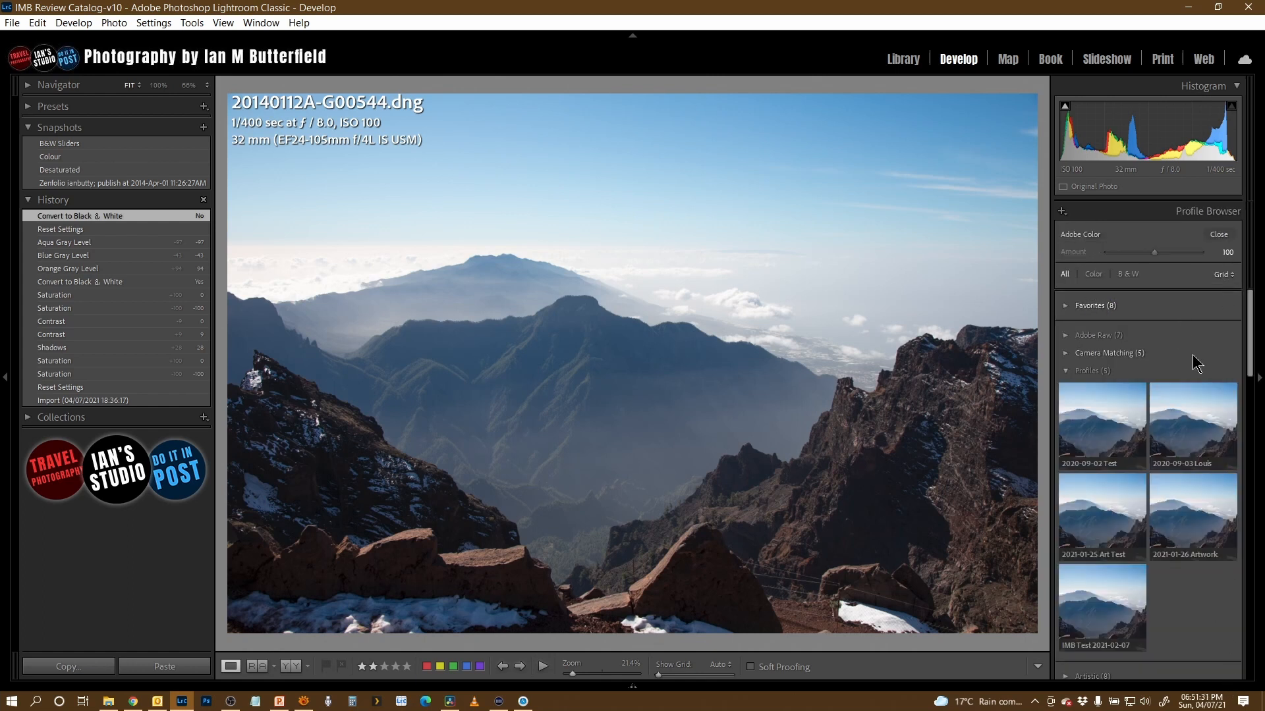
scroll(1159, 364, "down", 2)
scroll(1158, 365, "down", 4)
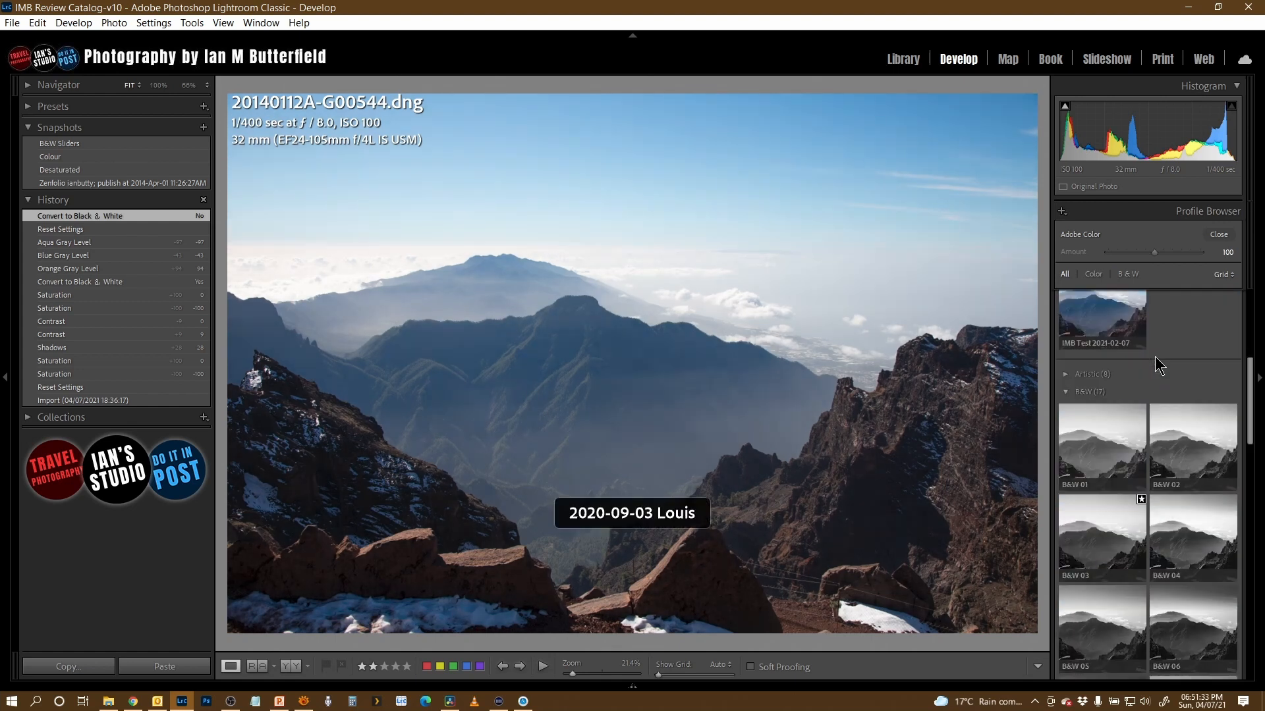
scroll(1159, 366, "down", 4)
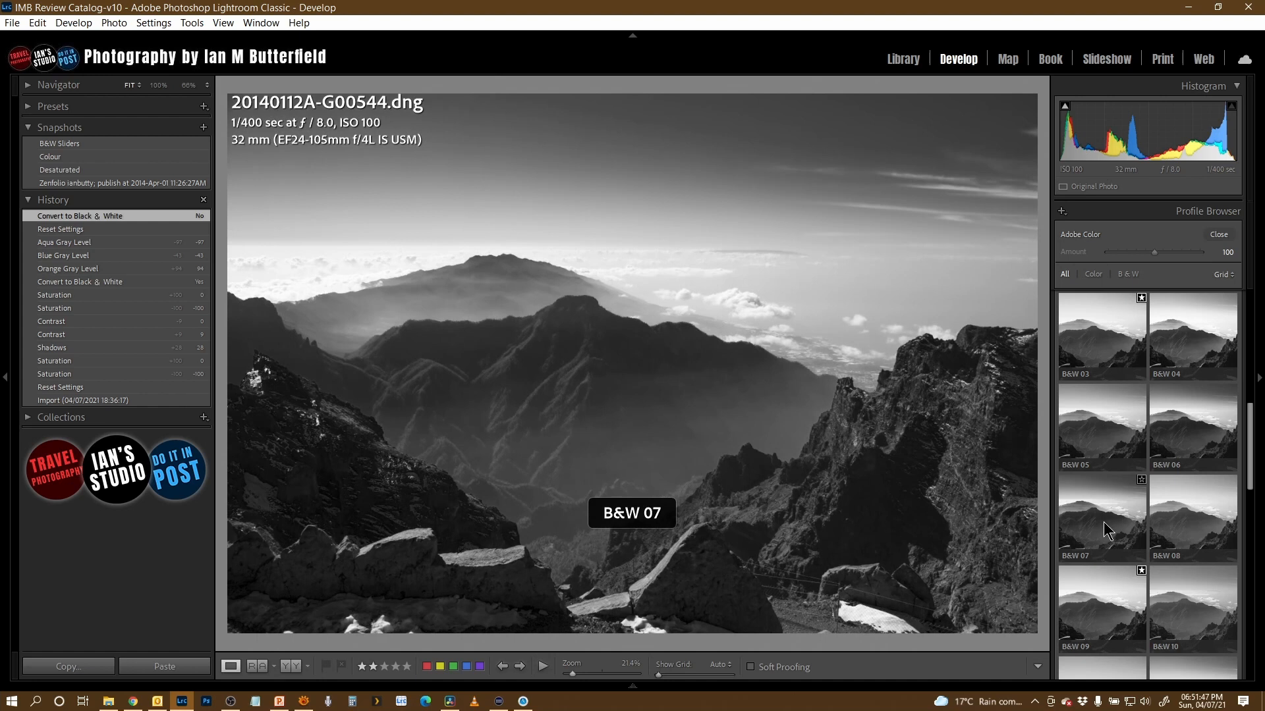
scroll(1103, 527, "down", 10)
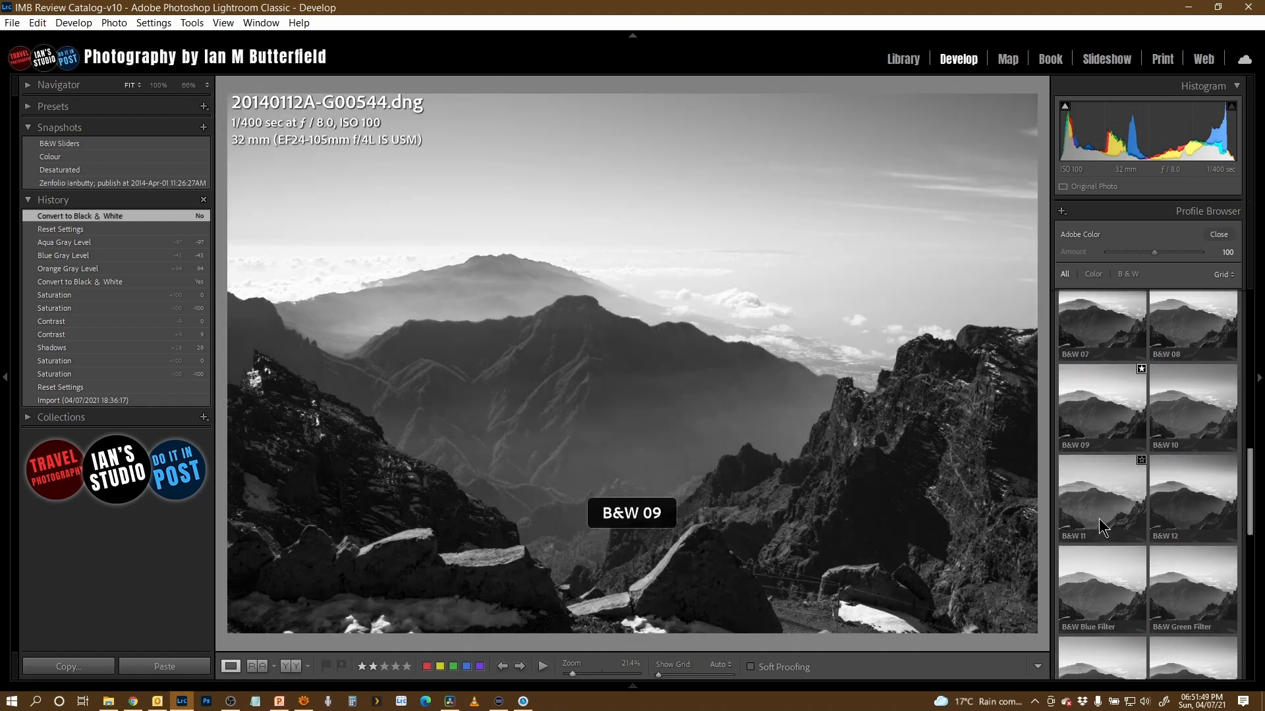
scroll(1094, 462, "up", 7)
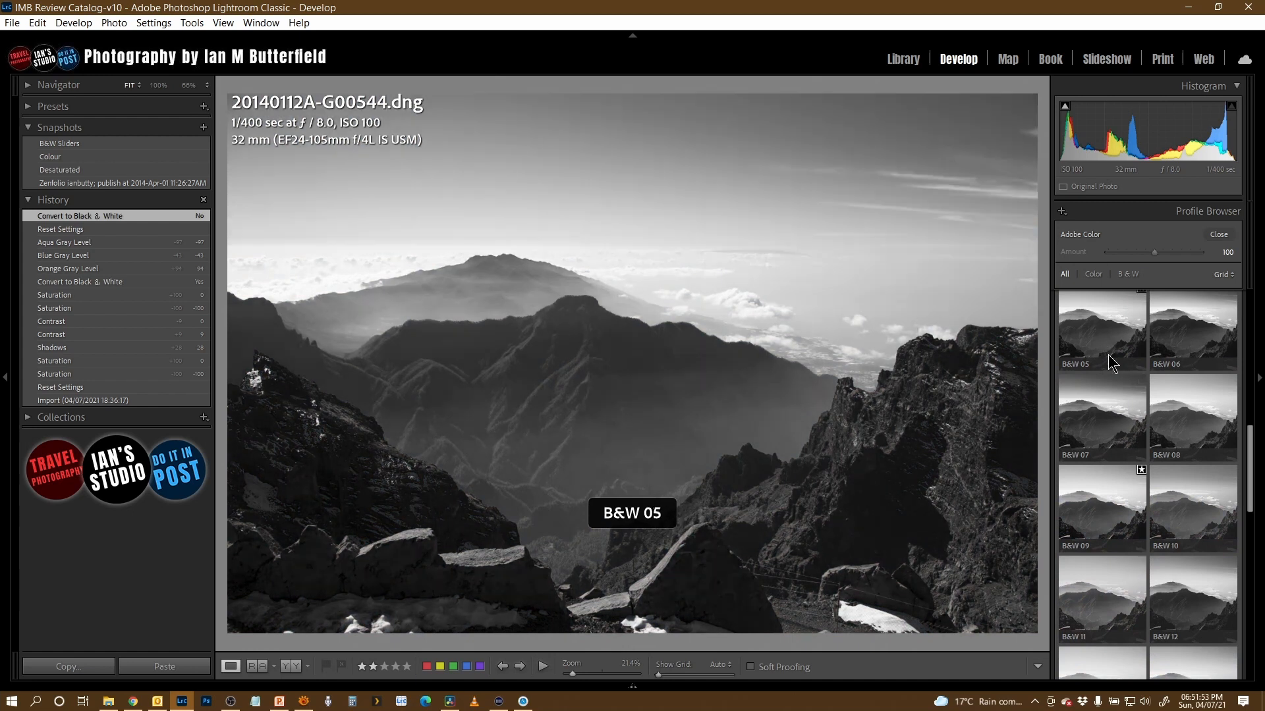
left_click(1105, 440)
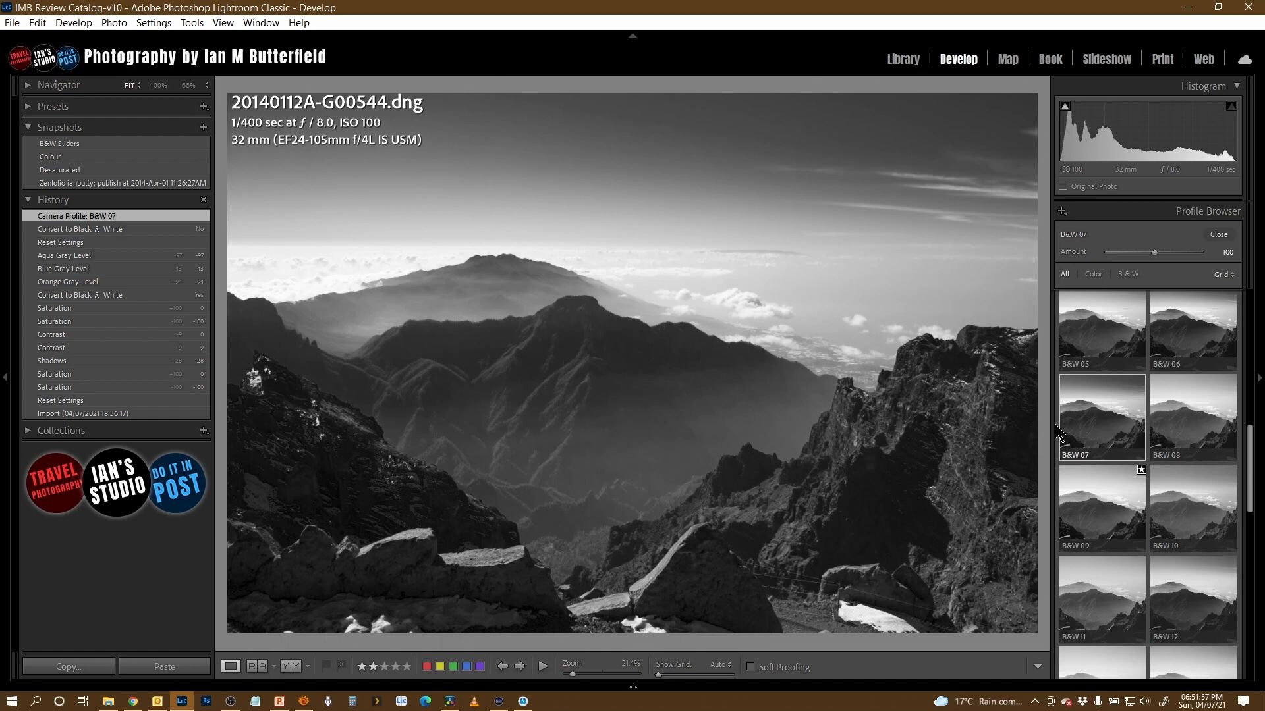
left_click(1219, 235)
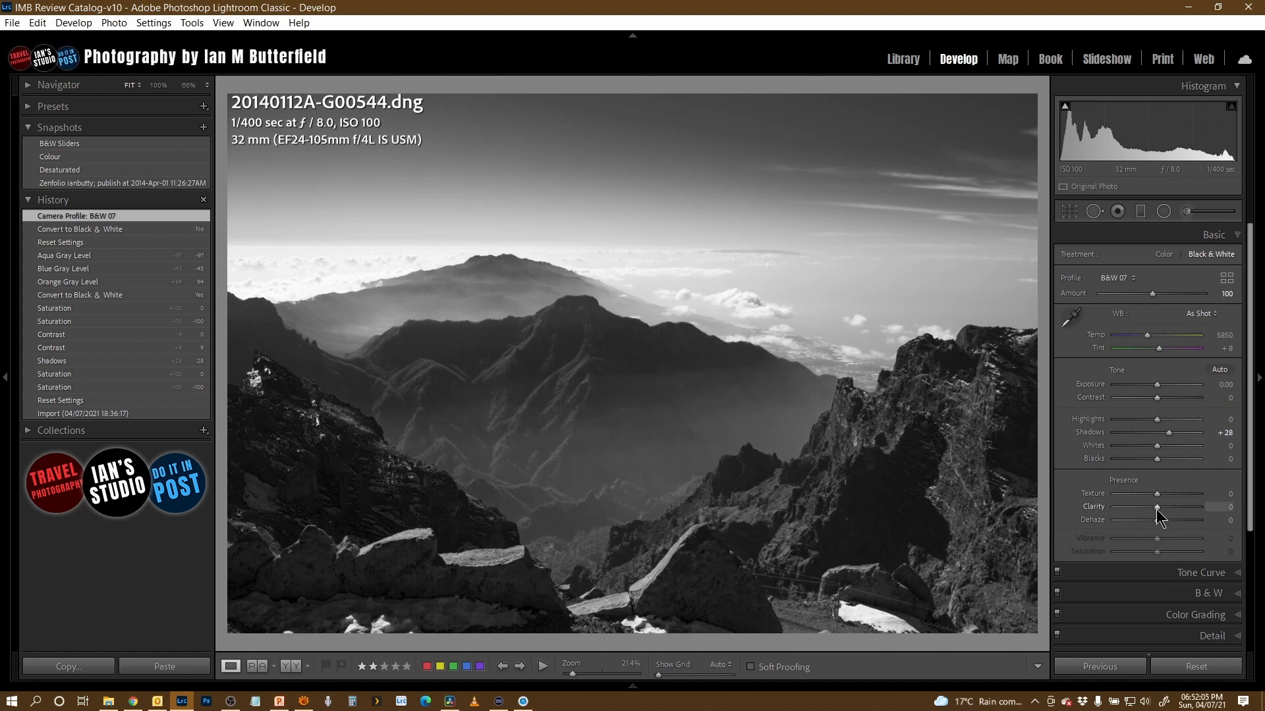
Step: Set Clarity to +62, Contrast to +8 and Shadows to +62 on the black and white photo
mouse_move(1156, 506)
left_mouse_down()
mouse_move(1185, 503)
mouse_move(1177, 511)
left_mouse_up()
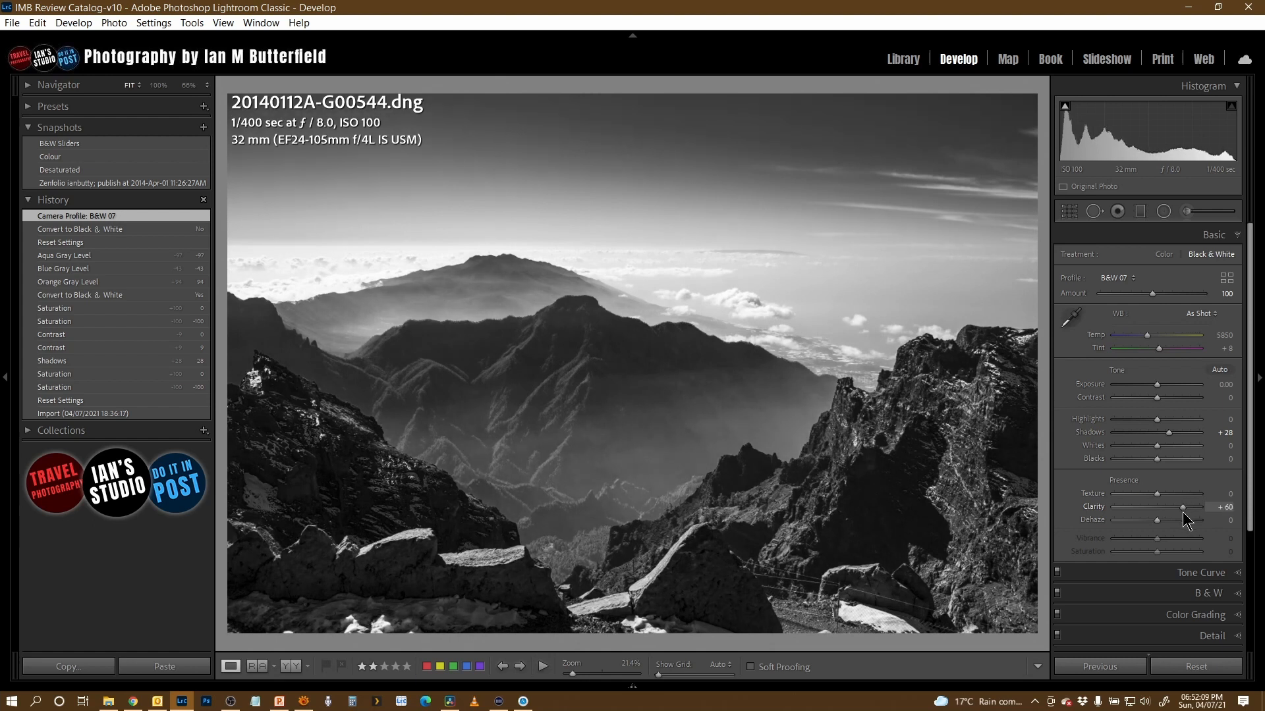
left_click_drag(1156, 398, 1183, 434)
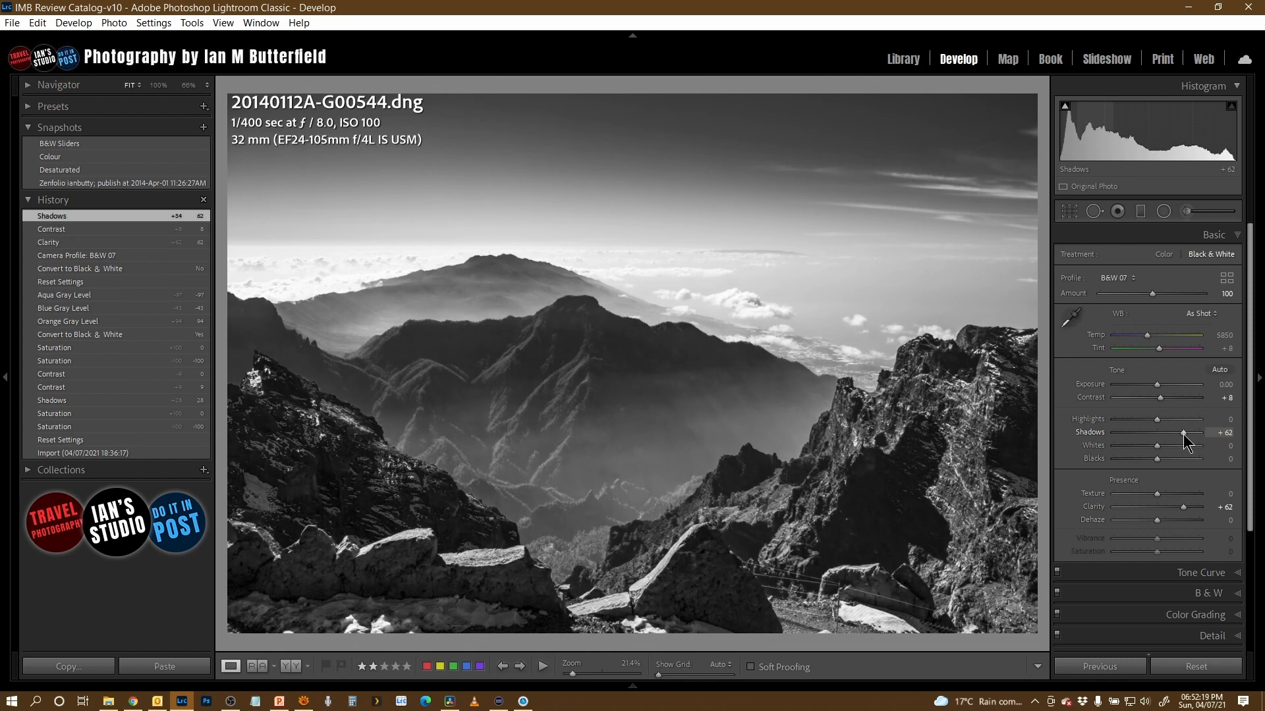
Step: Set Blue to -28 and Aqua to -24 in the Black & White Mix to darken the sky
left_click(1215, 602)
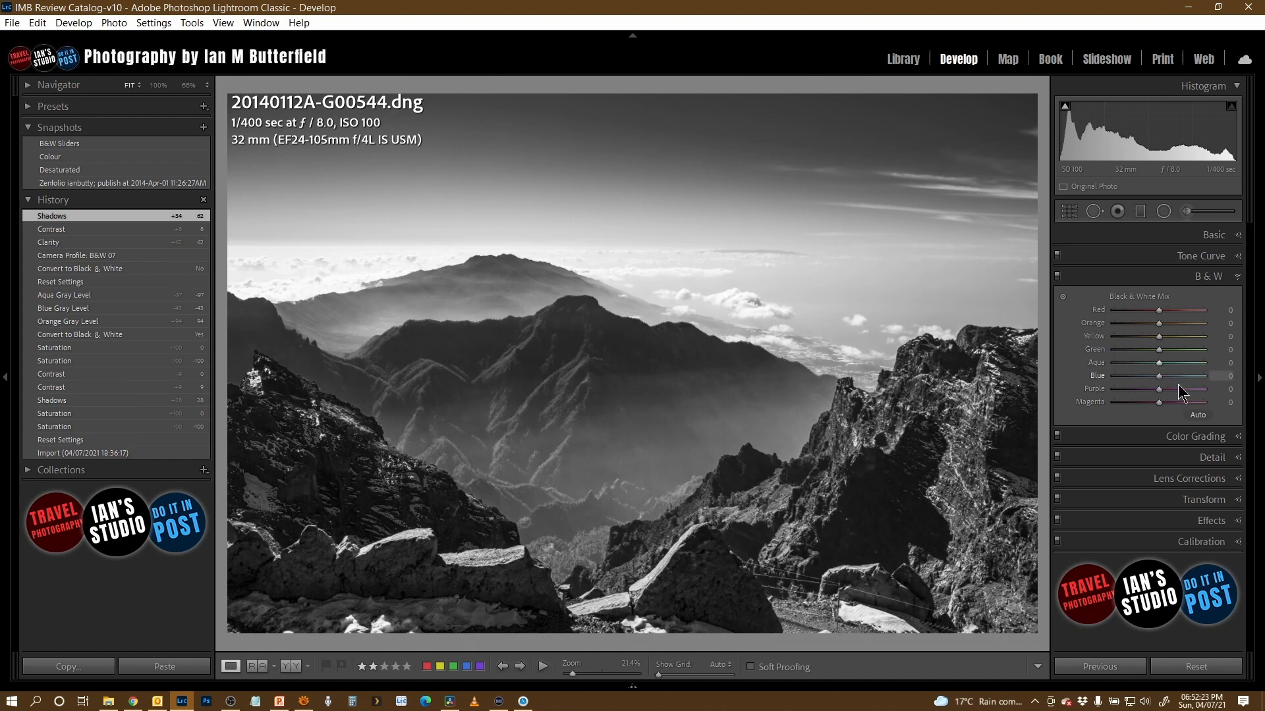
mouse_move(1155, 374)
left_mouse_down()
mouse_move(1144, 377)
mouse_move(1148, 362)
left_mouse_up()
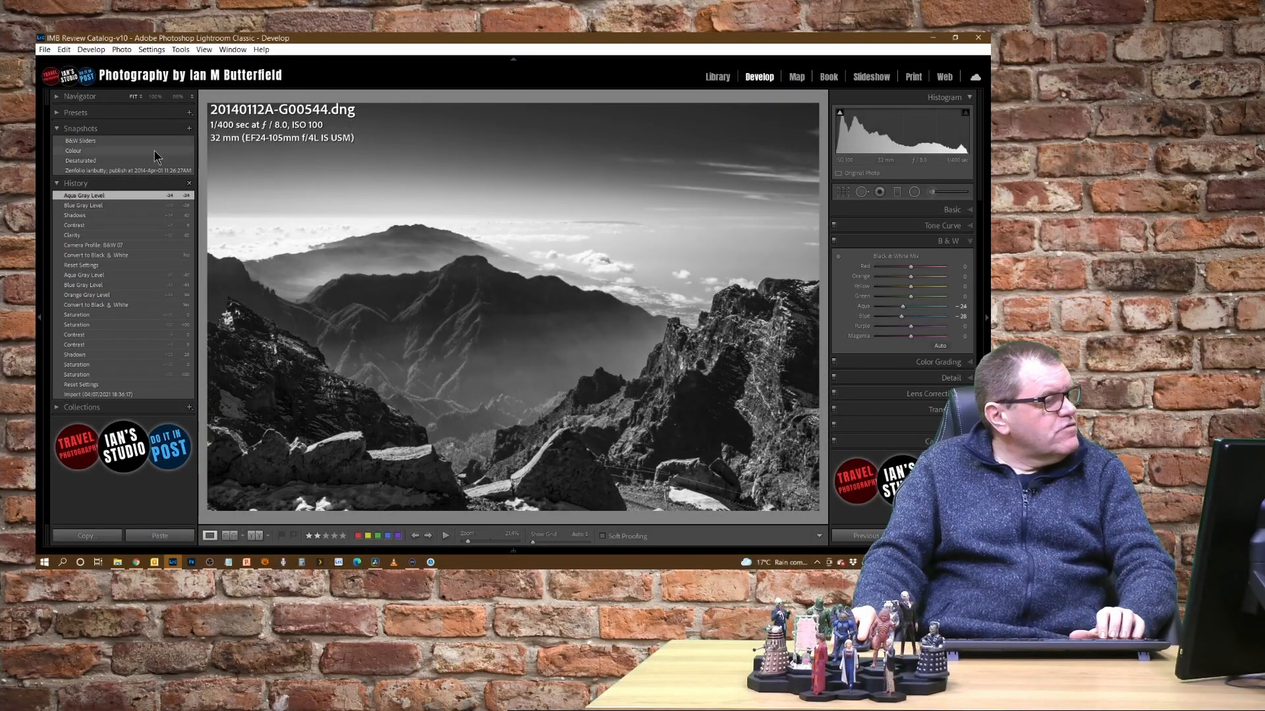
Step: Save the current black and white version as a snapshot named Profile plus sliders
left_click(189, 128)
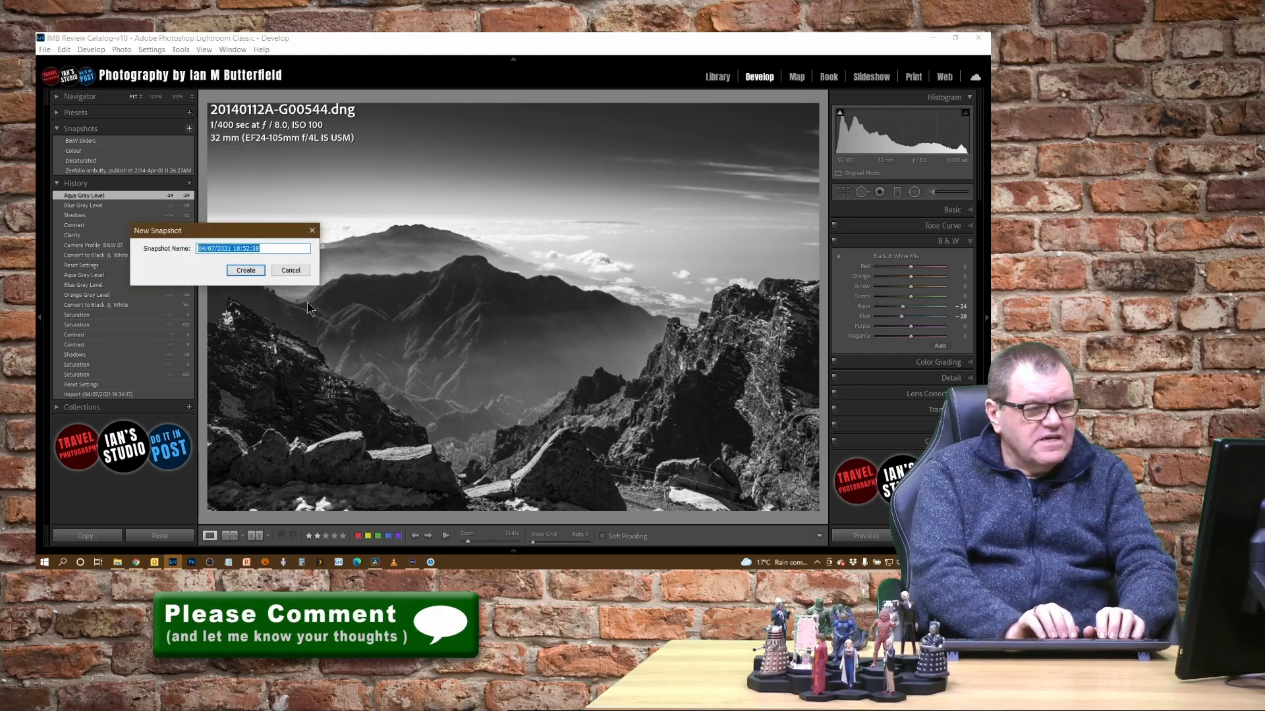
type("Profile")
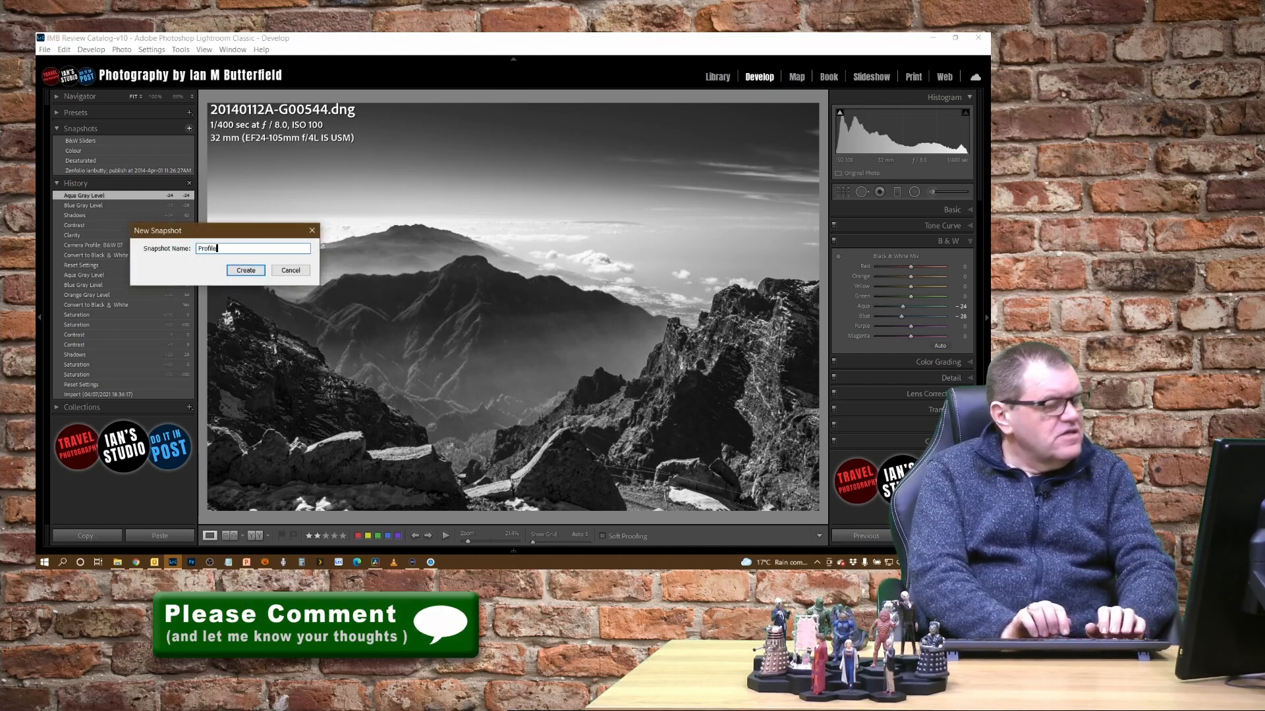
type(" plus sliders")
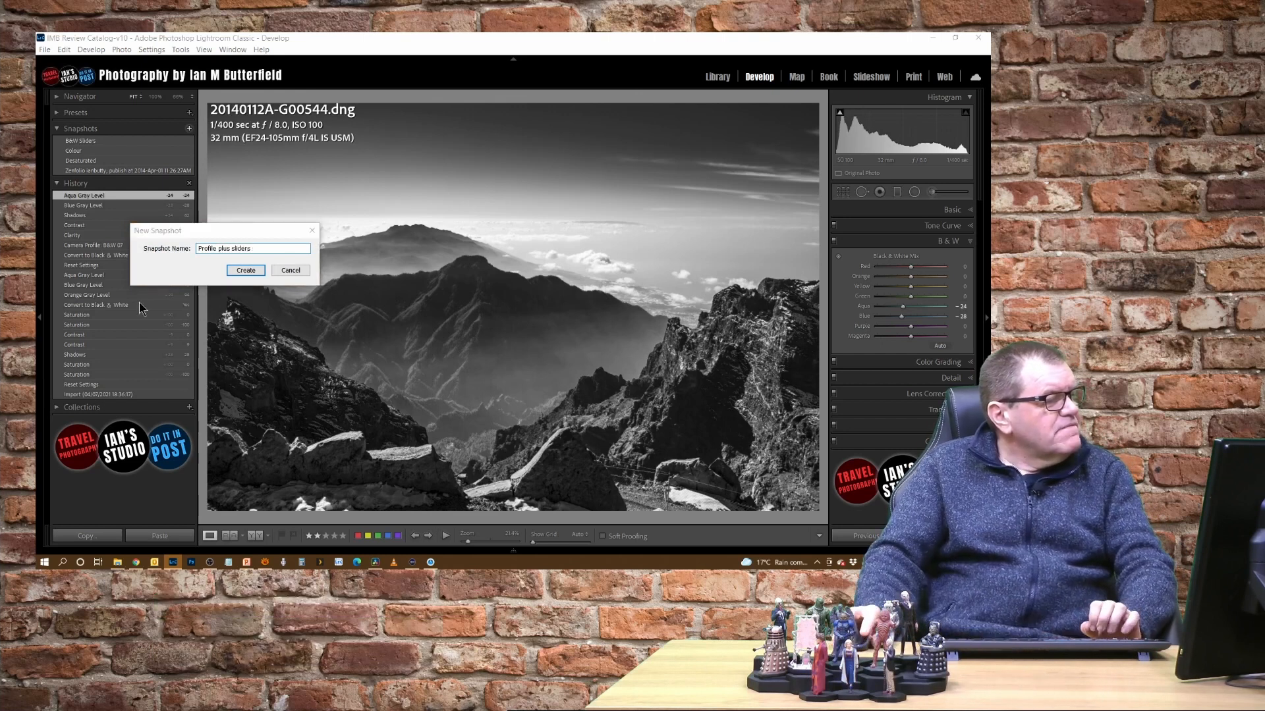
left_click(249, 271)
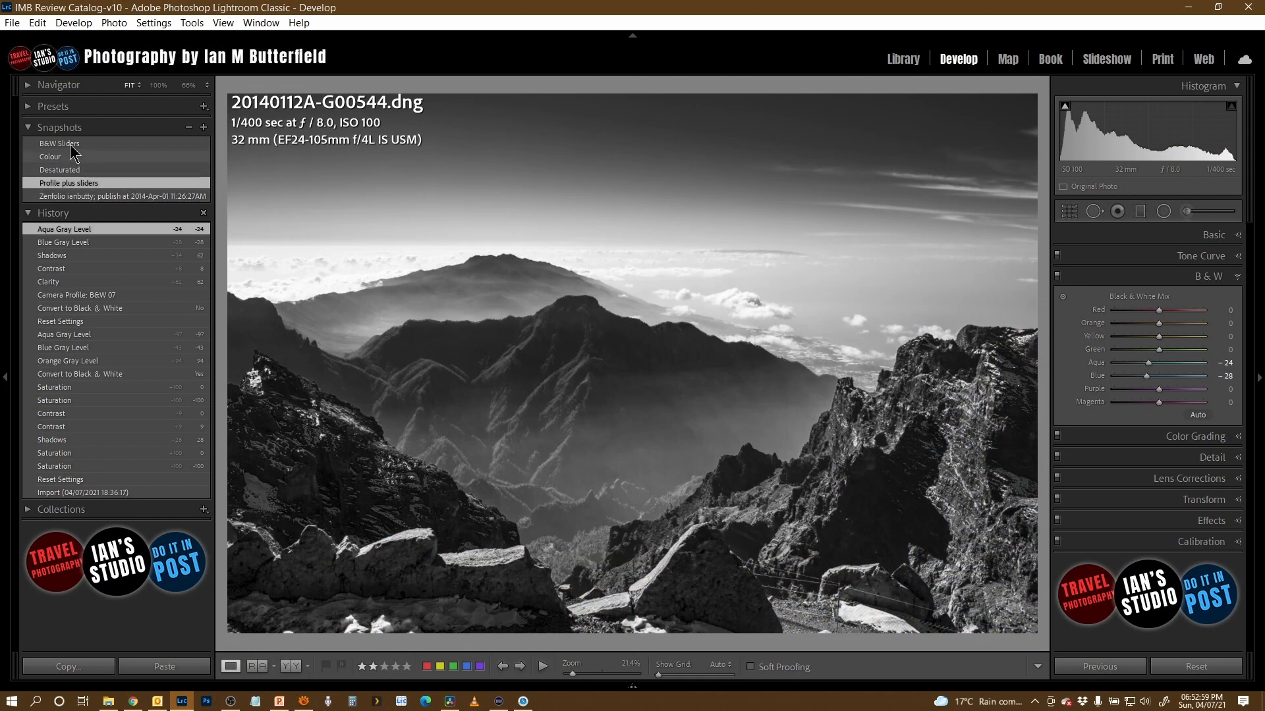
Step: Compare the saved versions by showing the Colour, Desaturated, B&W Sliders and Profile plus sliders snapshots in turn
left_click(79, 157)
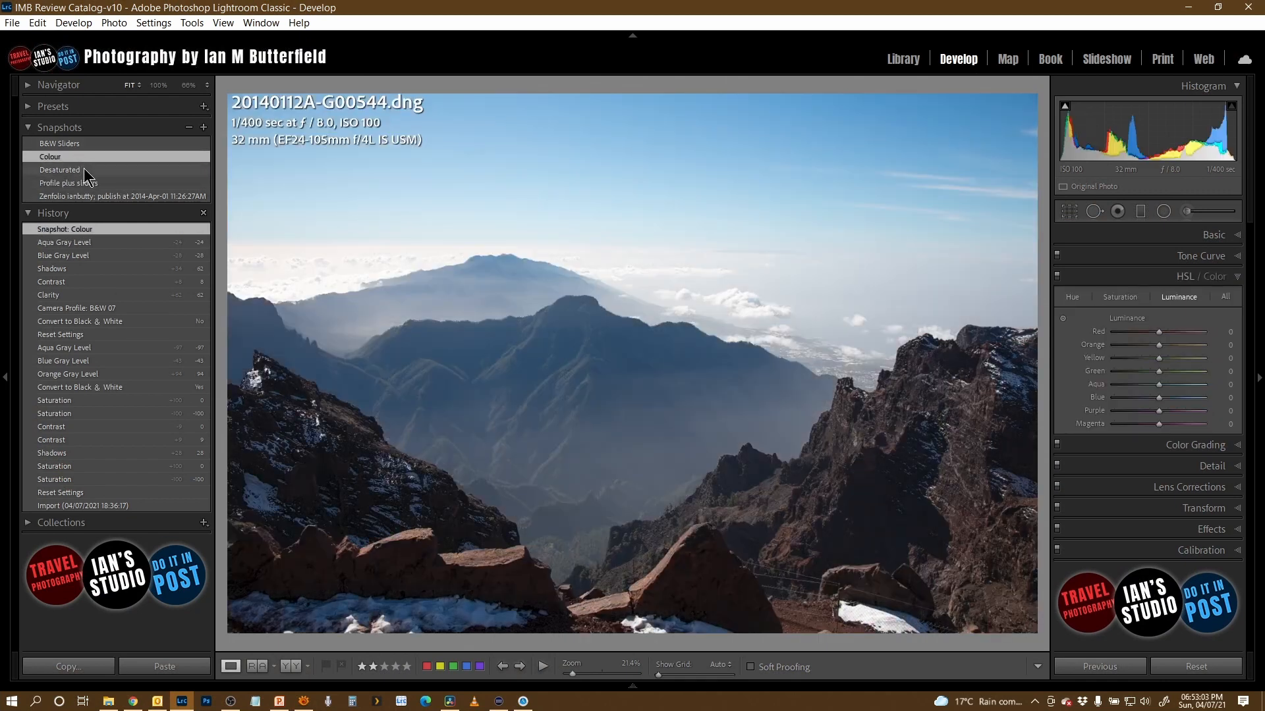
left_click(84, 171)
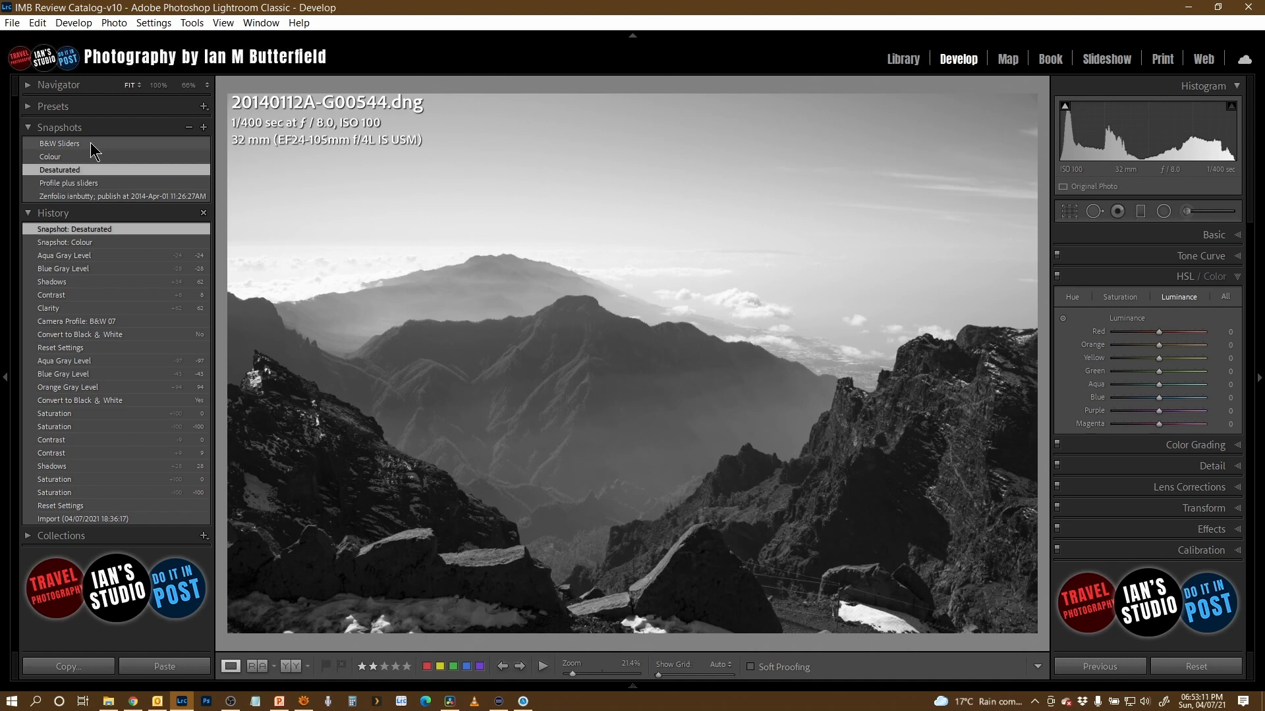
left_click(92, 144)
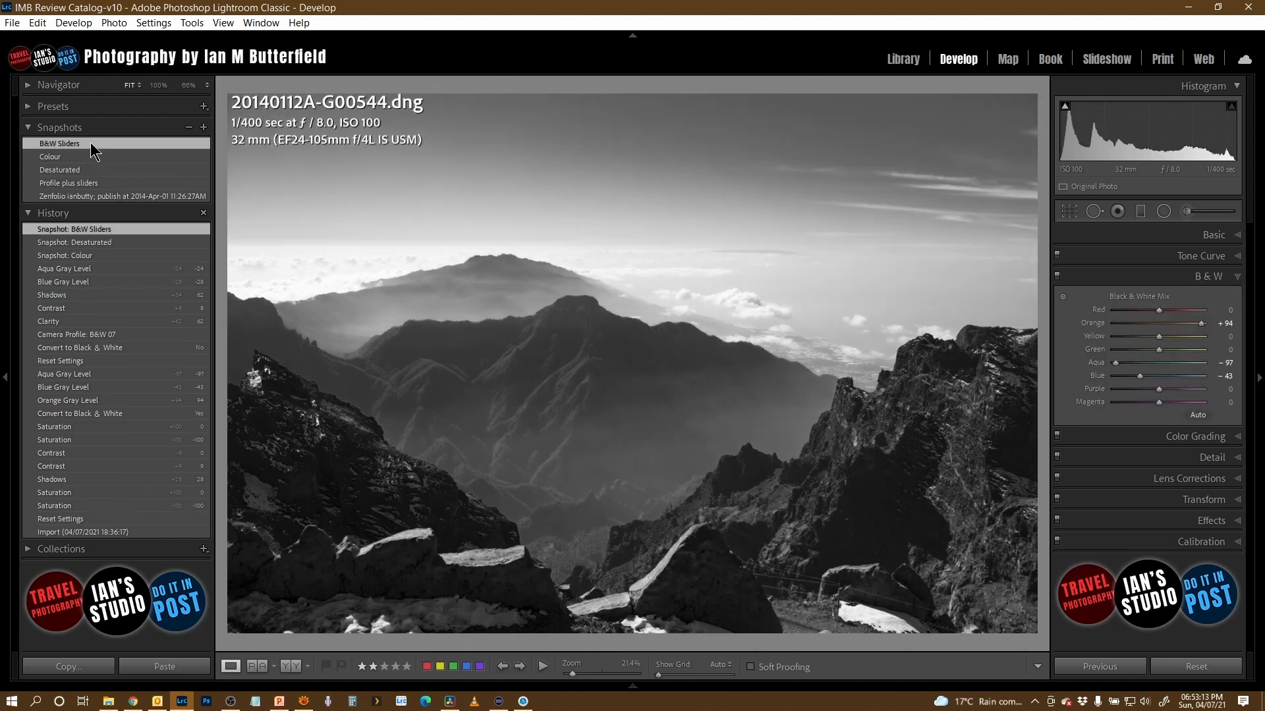
left_click(99, 184)
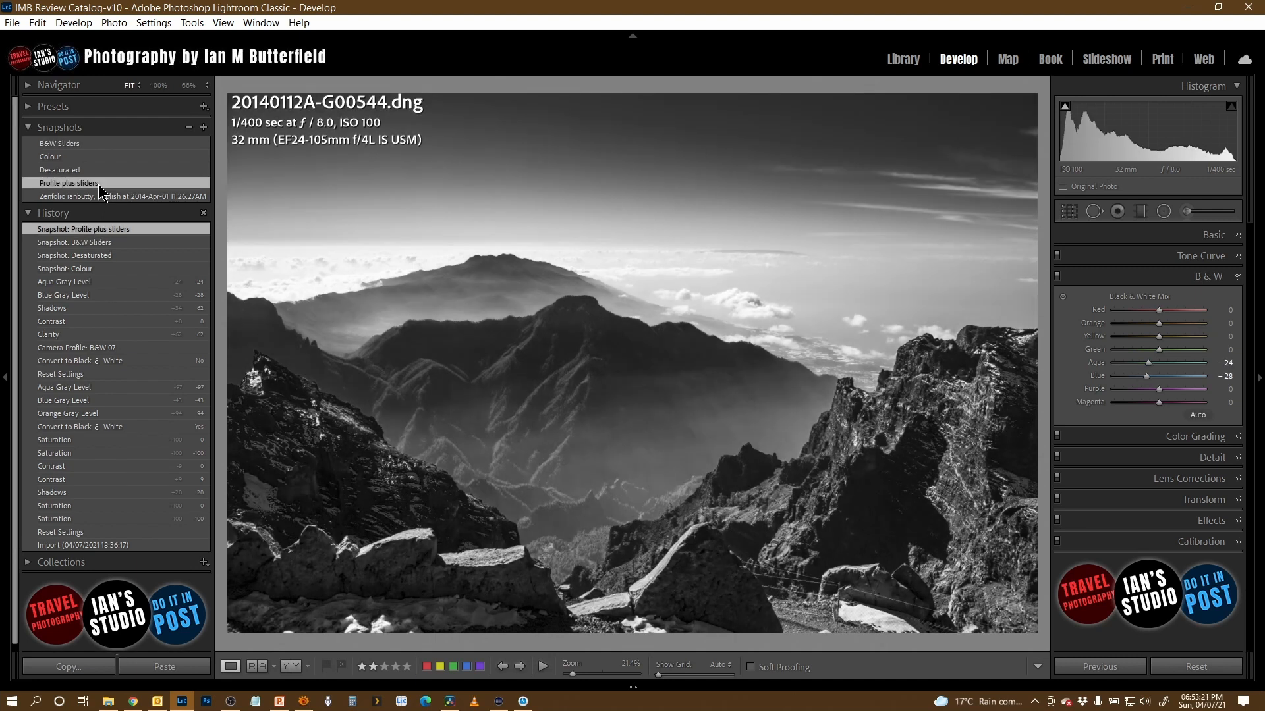